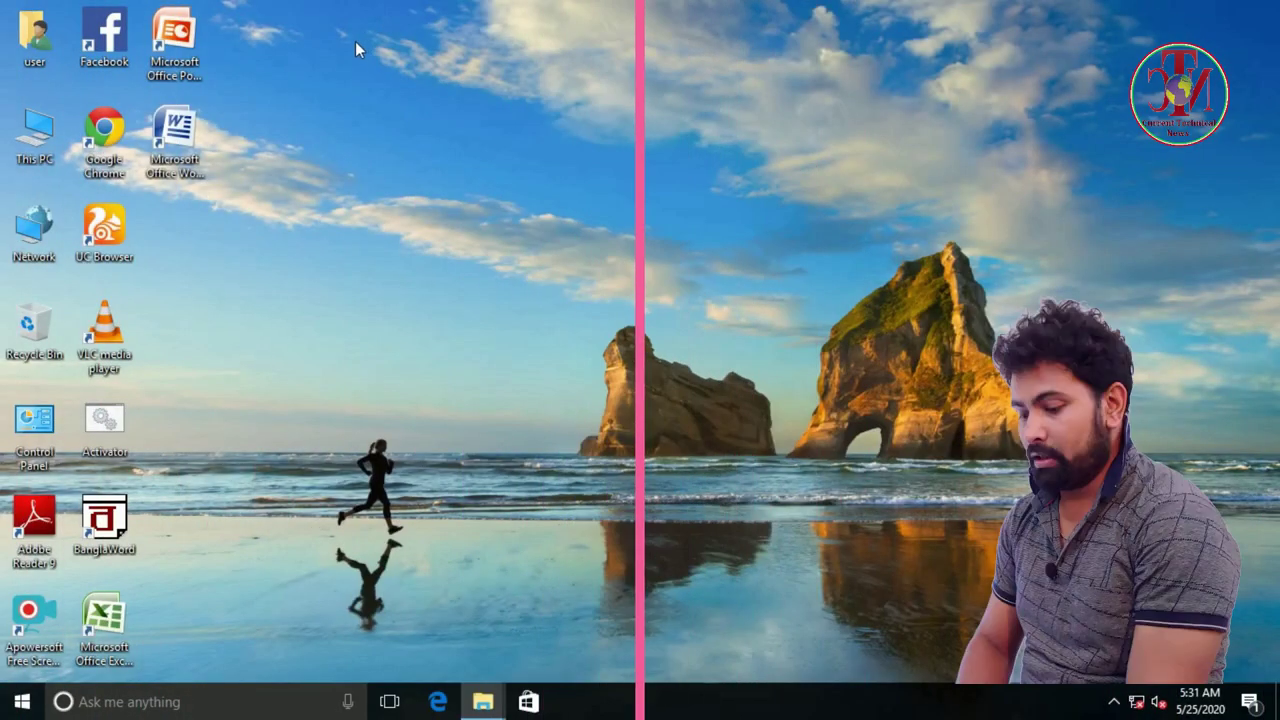
{"action": "right_click", "coordinate": [349, 91]}
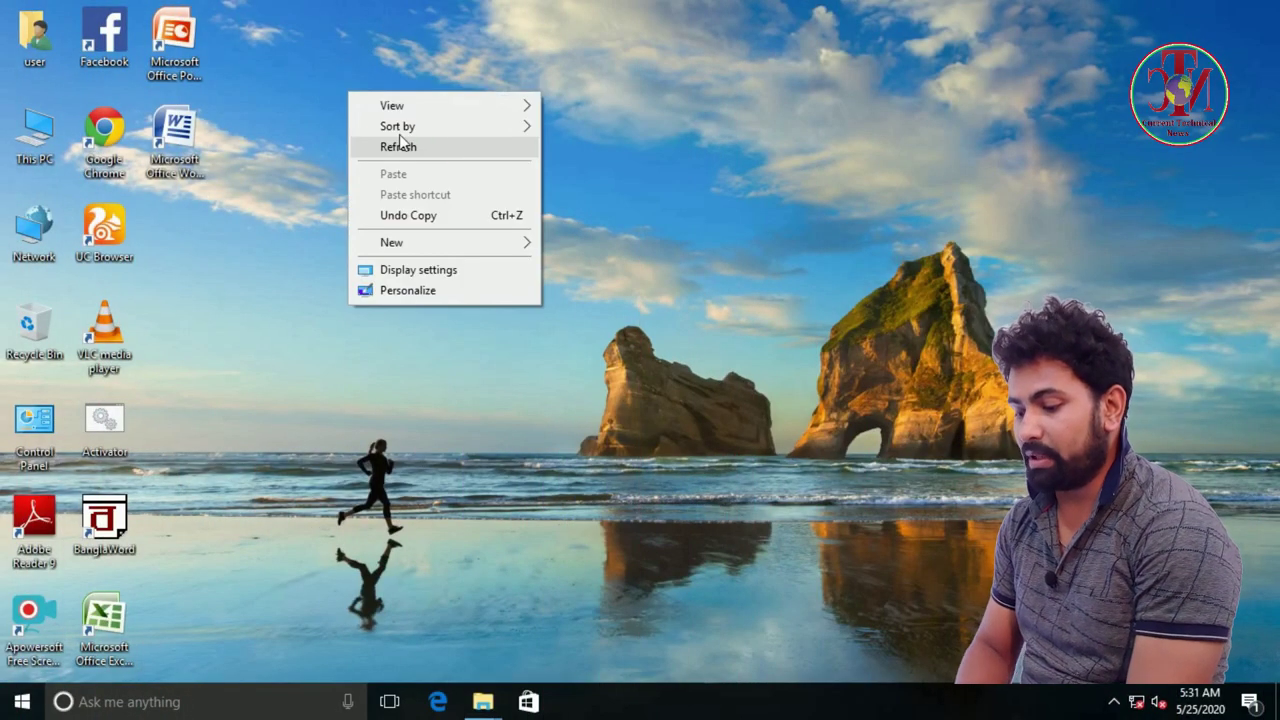
{"action": "right_click", "coordinate": [360, 114]}
{"action": "left_click", "coordinate": [405, 166]}
{"action": "right_click", "coordinate": [334, 108]}
{"action": "left_click", "coordinate": [385, 164]}
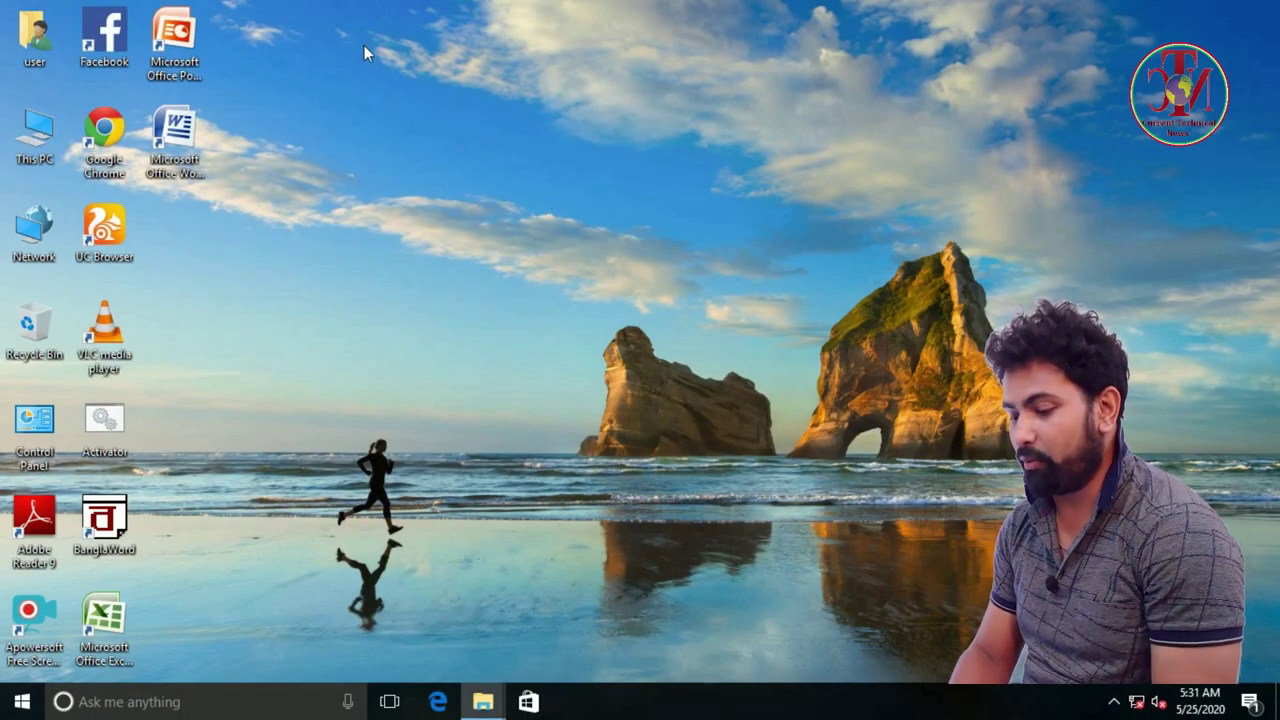
{"action": "right_click", "coordinate": [348, 91]}
{"action": "left_click", "coordinate": [429, 146]}
{"action": "right_click", "coordinate": [359, 113]}
{"action": "left_click", "coordinate": [431, 168]}
{"action": "right_click", "coordinate": [335, 113]}
{"action": "left_click", "coordinate": [400, 163]}
Open This PC to show the available drives and move its window clear of the desktop icons for system locations.
{"action": "right_click", "coordinate": [36, 124]}
{"action": "left_click", "coordinate": [62, 134]}
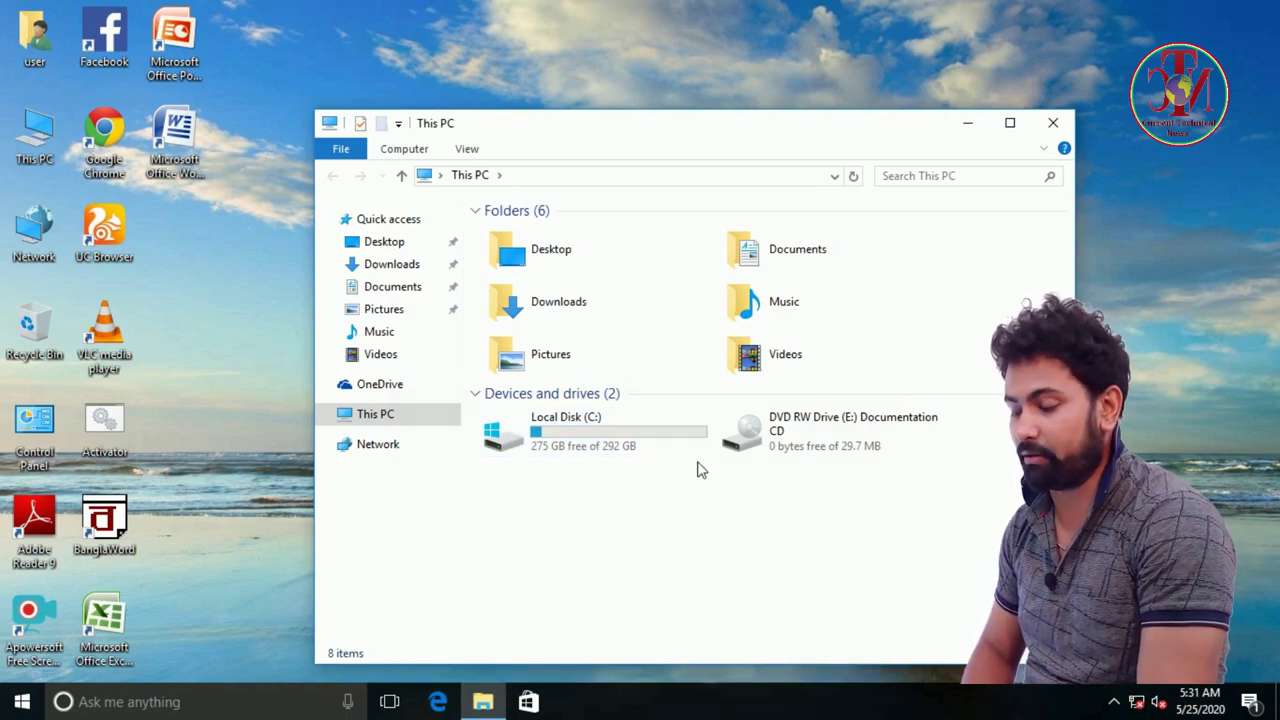
{"action": "left_click_drag", "start_coordinate": [882, 137], "coordinate": [458, 397]}
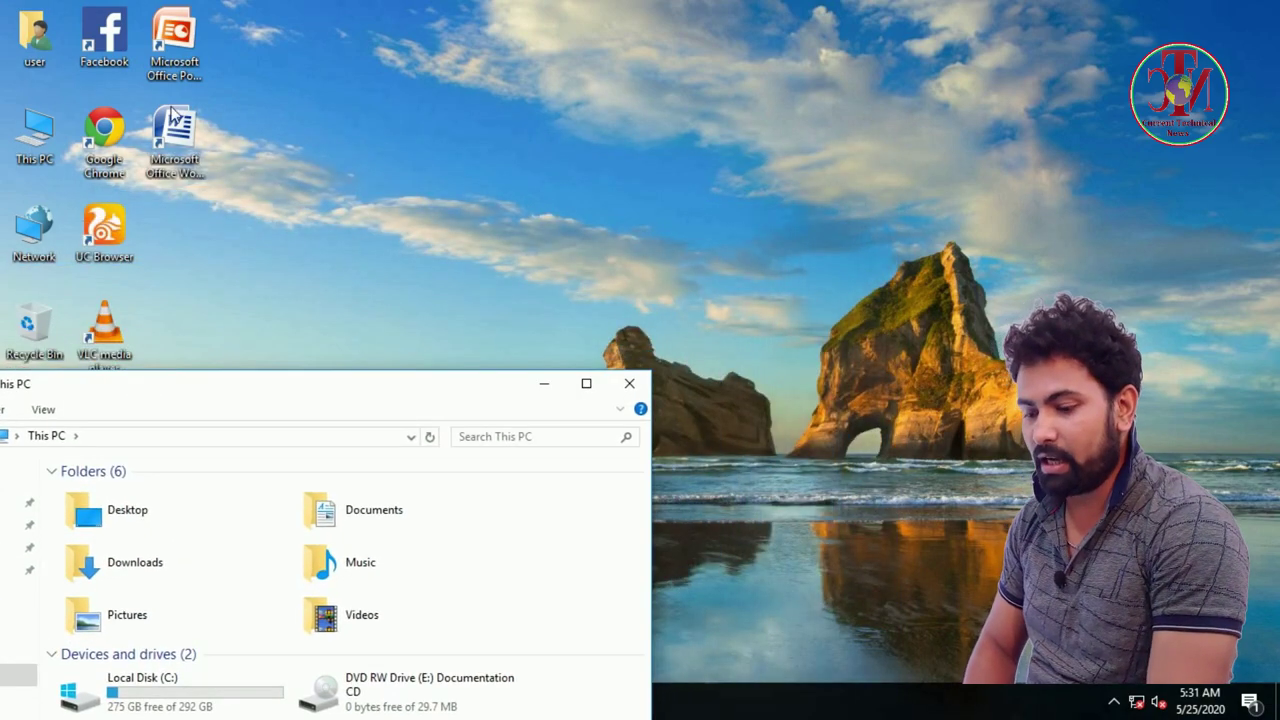
Open Computer Management for this PC and display Disk Management.
{"action": "right_click", "coordinate": [50, 123]}
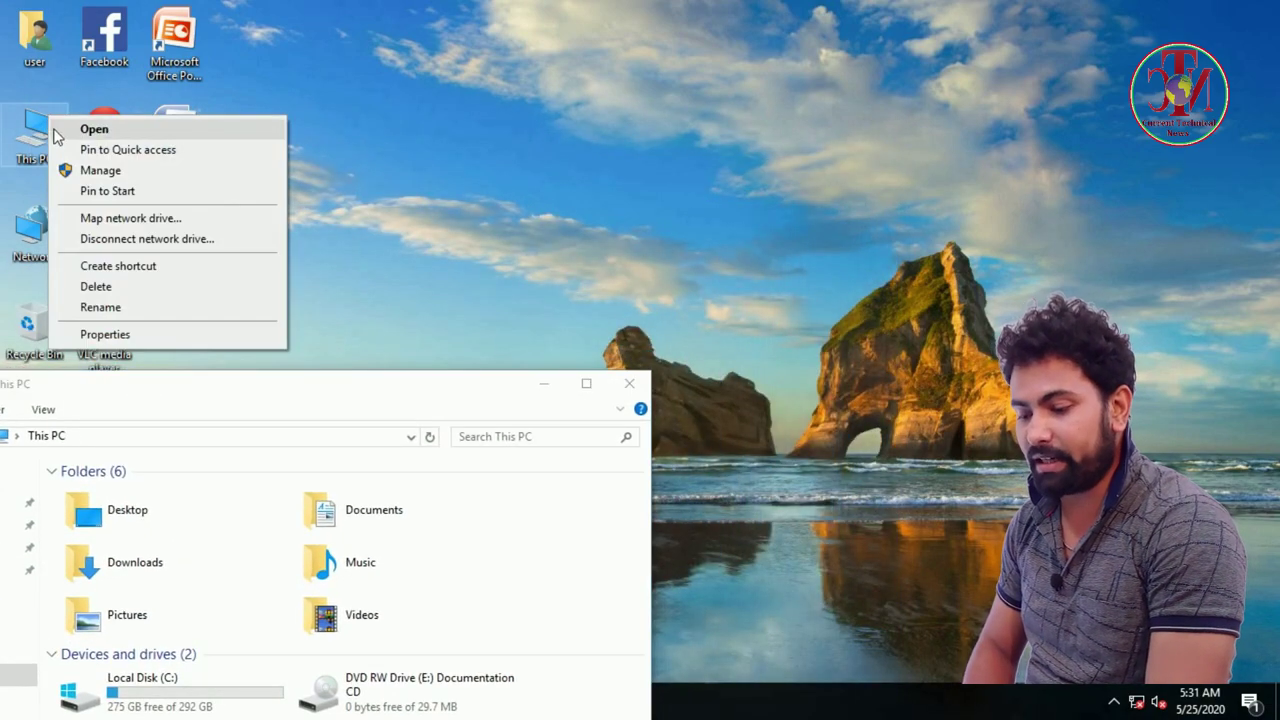
{"action": "left_click", "coordinate": [100, 172]}
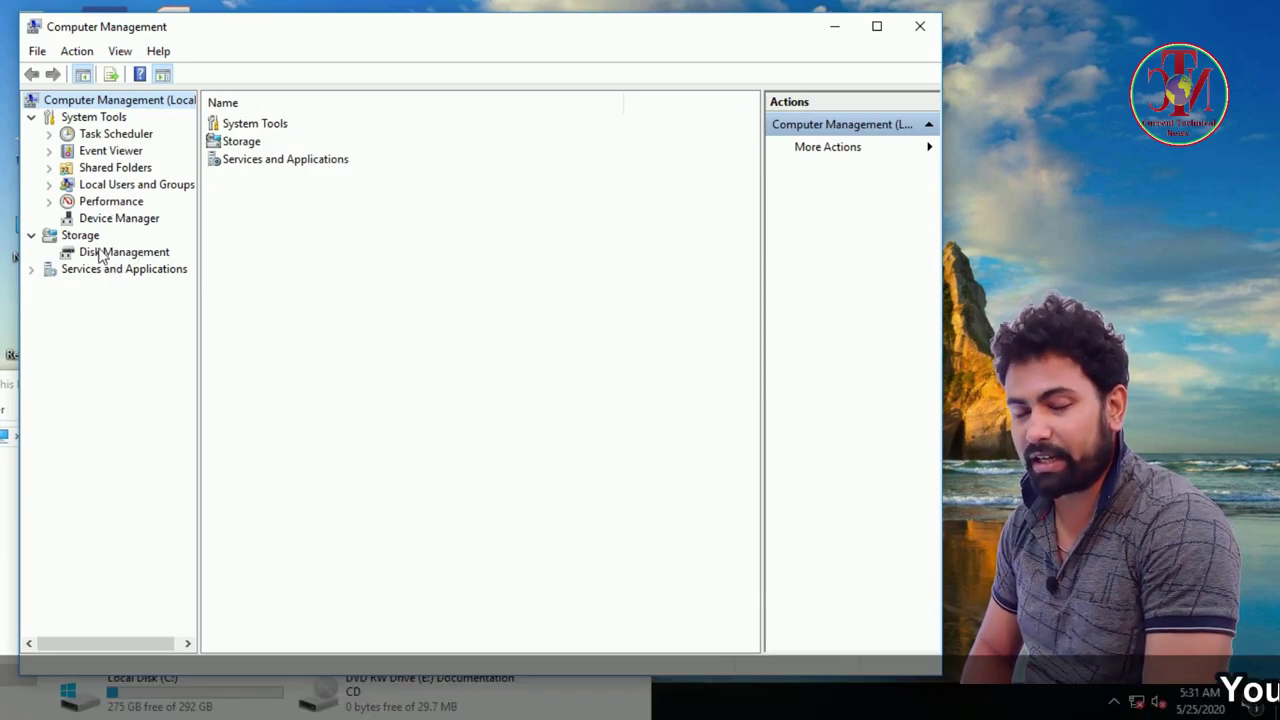
{"action": "left_click", "coordinate": [138, 257]}
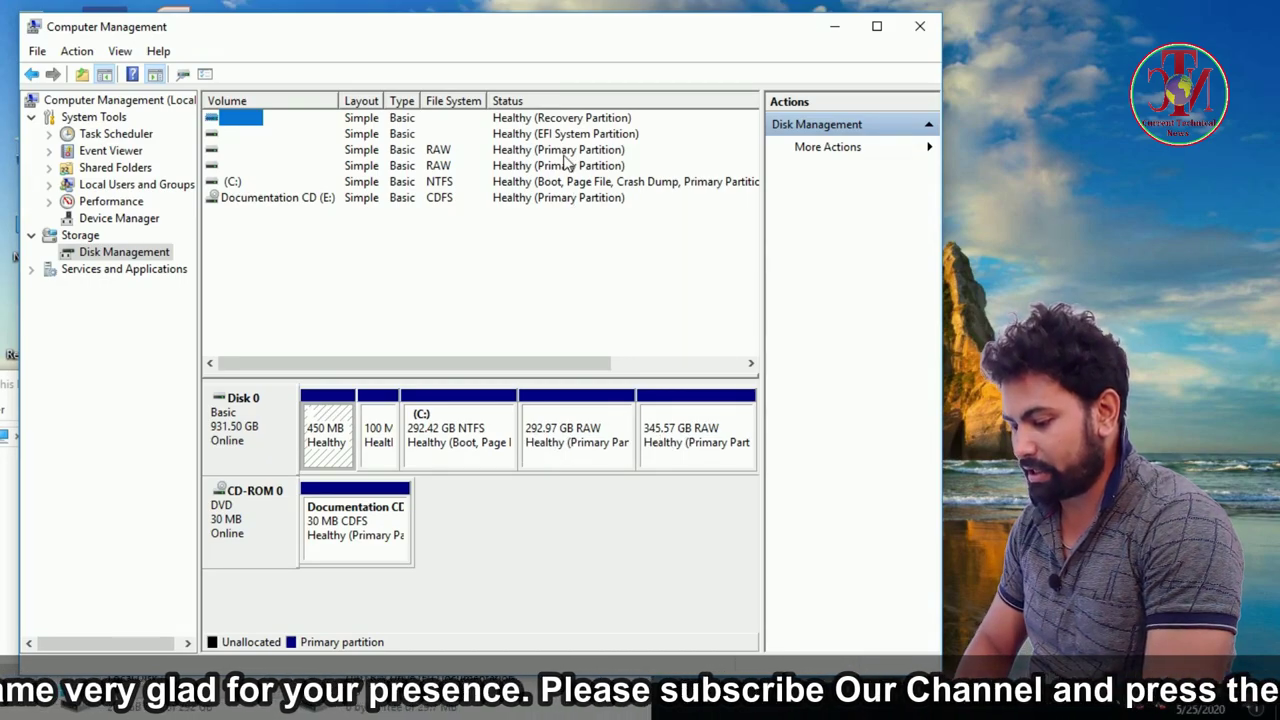
Arrange the Computer Management and This PC windows side by side, with Computer Management in front.
{"action": "left_click_drag", "start_coordinate": [565, 40], "coordinate": [903, 54]}
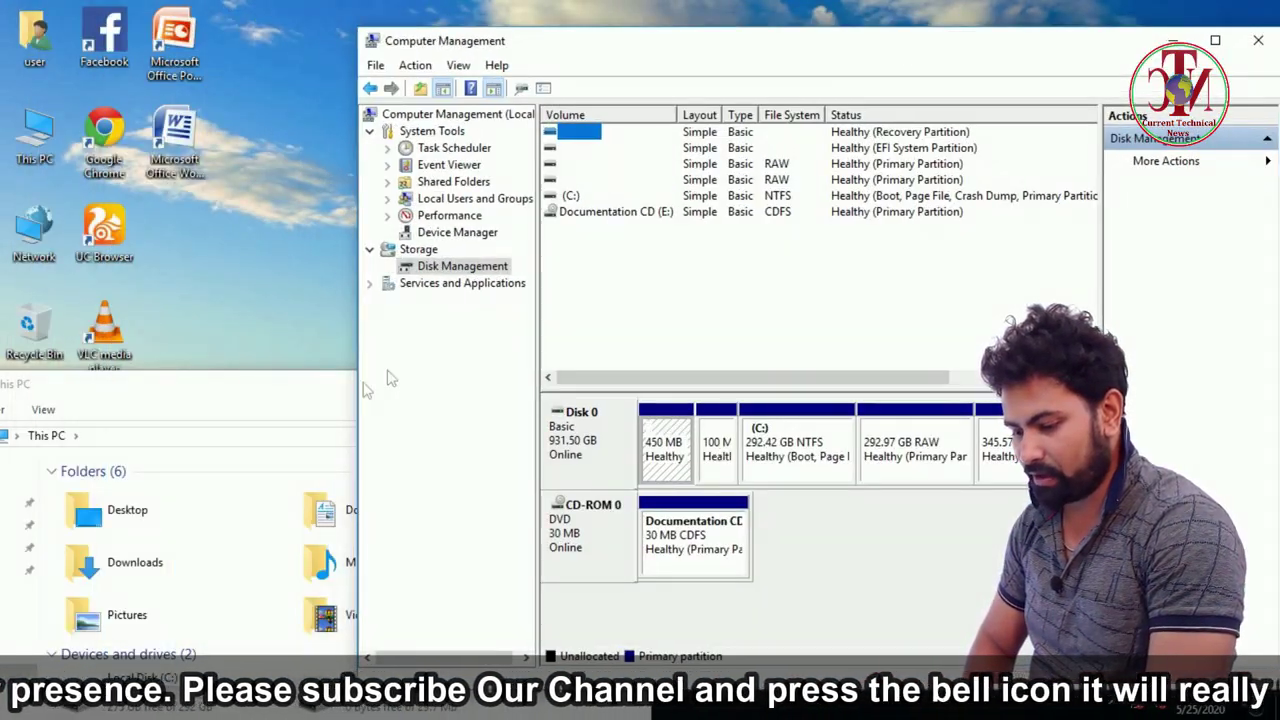
{"action": "left_click_drag", "start_coordinate": [270, 396], "coordinate": [237, 79]}
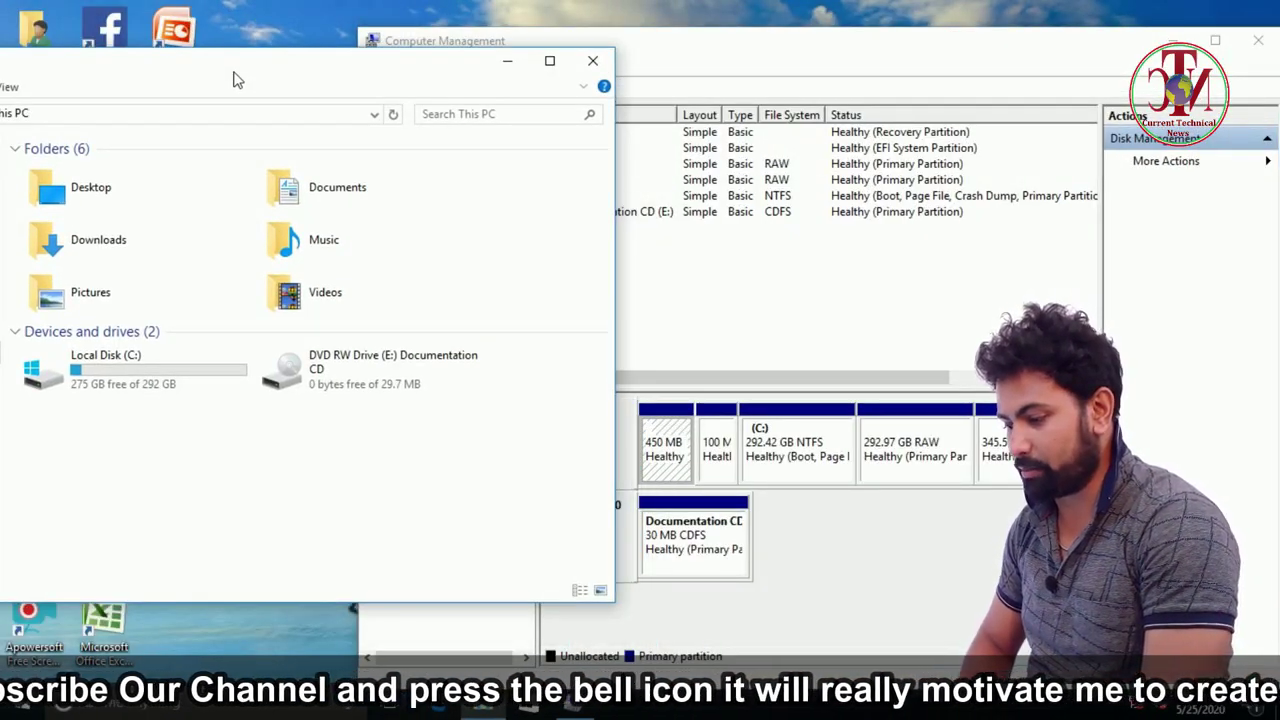
{"action": "left_click", "coordinate": [760, 52]}
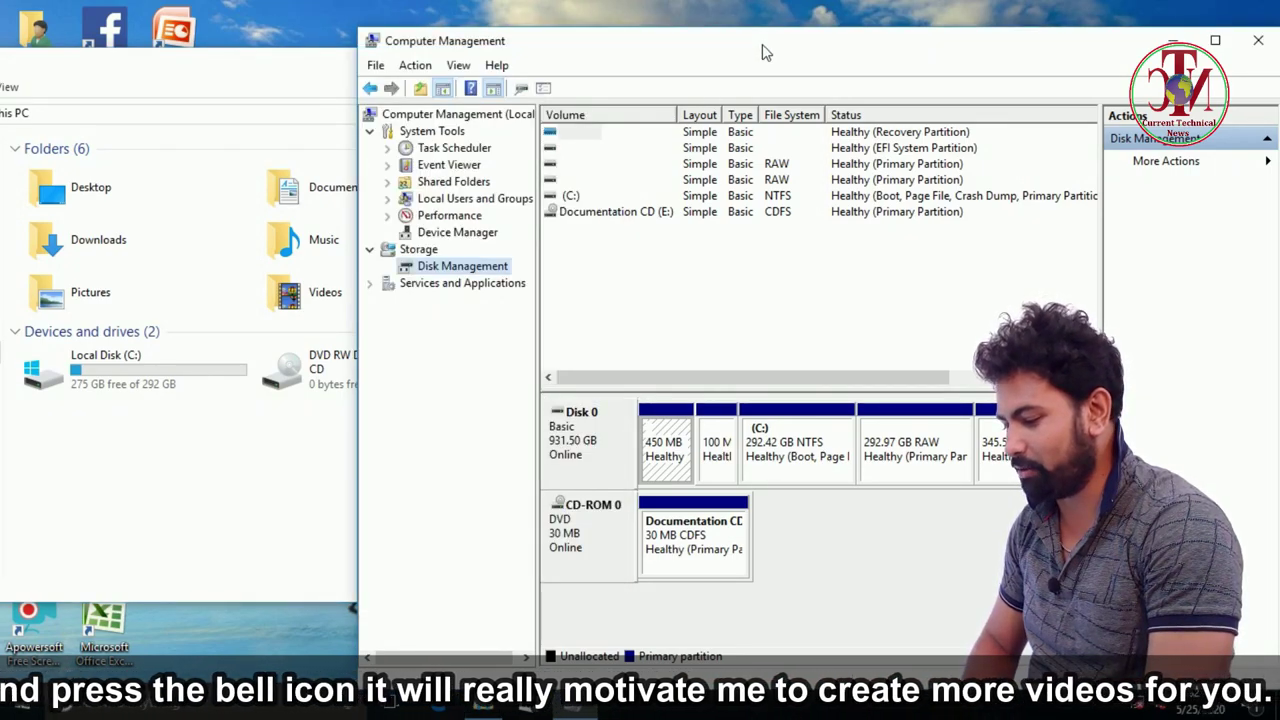
Assign drive letter H to the 292.97 GB RAW partition on Disk 0.
{"action": "right_click", "coordinate": [914, 440]}
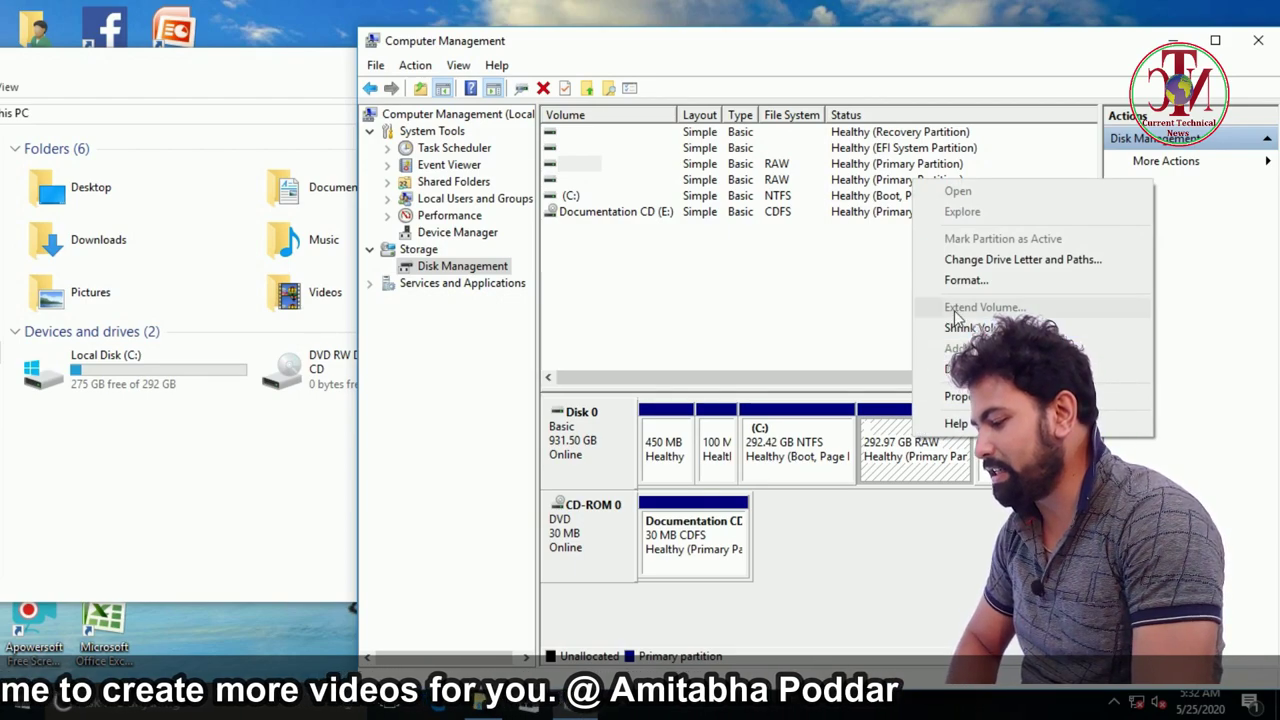
{"action": "left_click", "coordinate": [950, 262]}
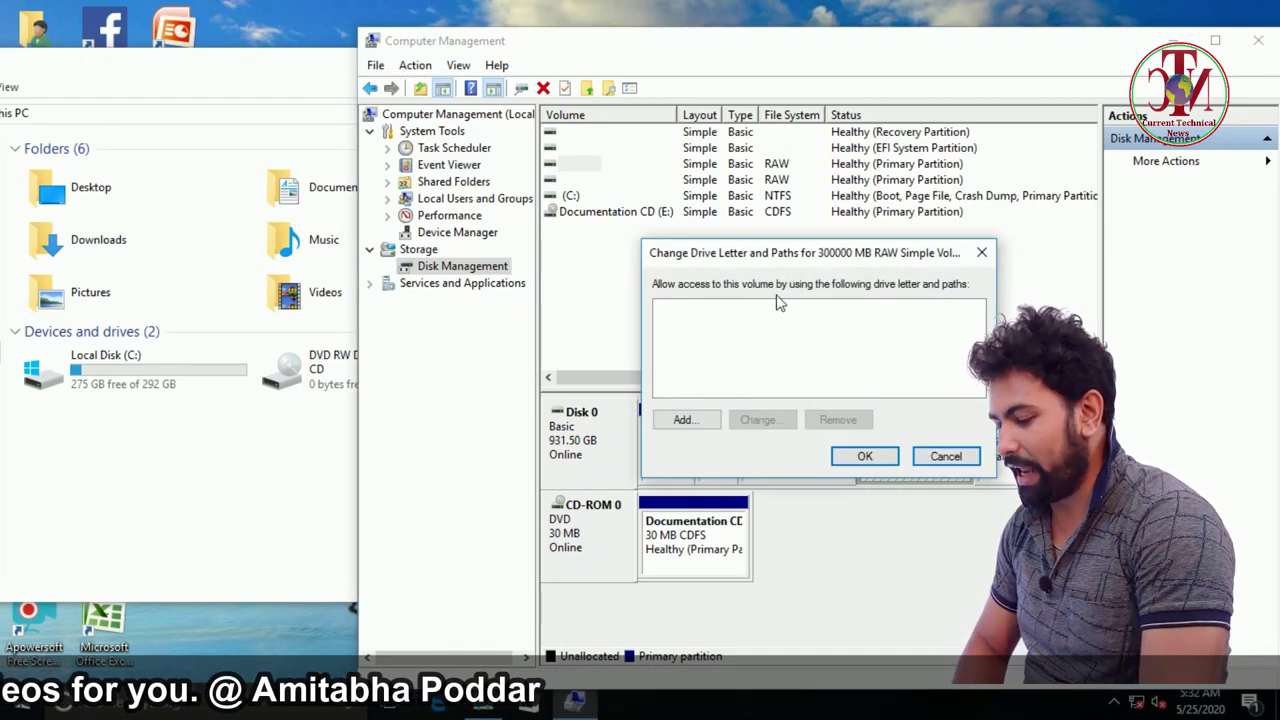
{"action": "left_click", "coordinate": [683, 420]}
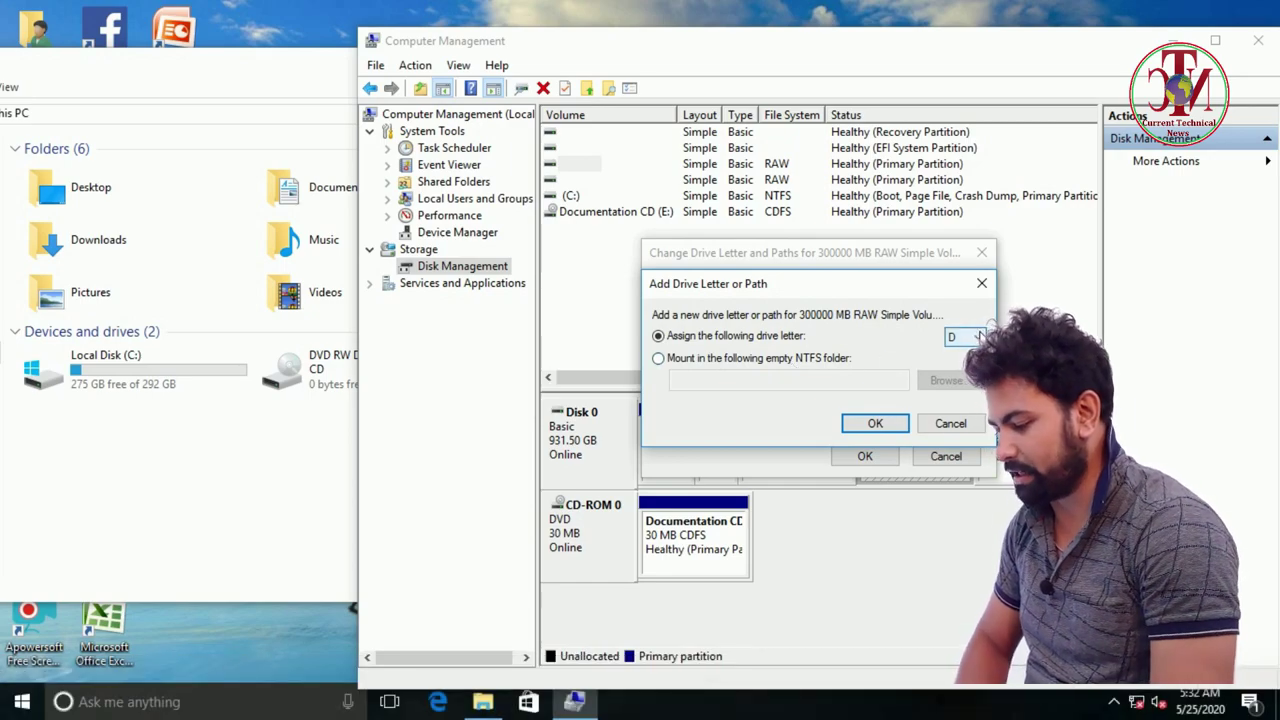
{"action": "left_click", "coordinate": [975, 337]}
{"action": "left_click", "coordinate": [950, 416]}
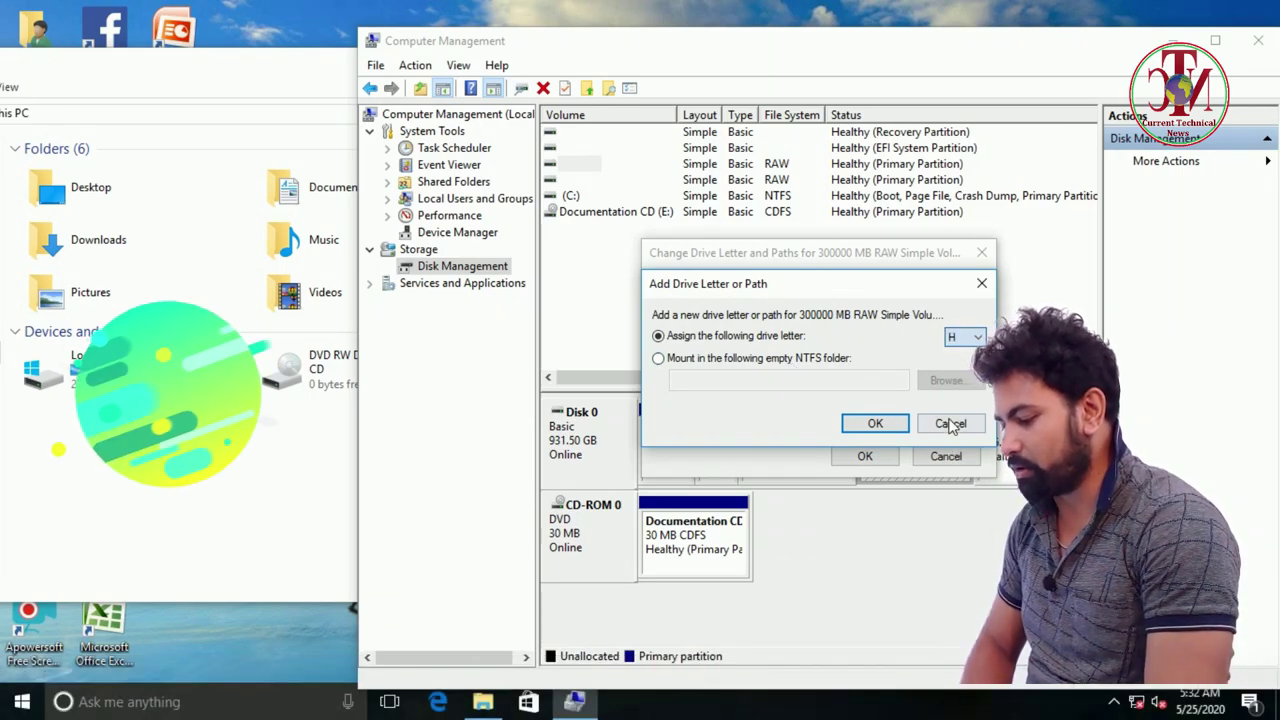
{"action": "left_click", "coordinate": [873, 423]}
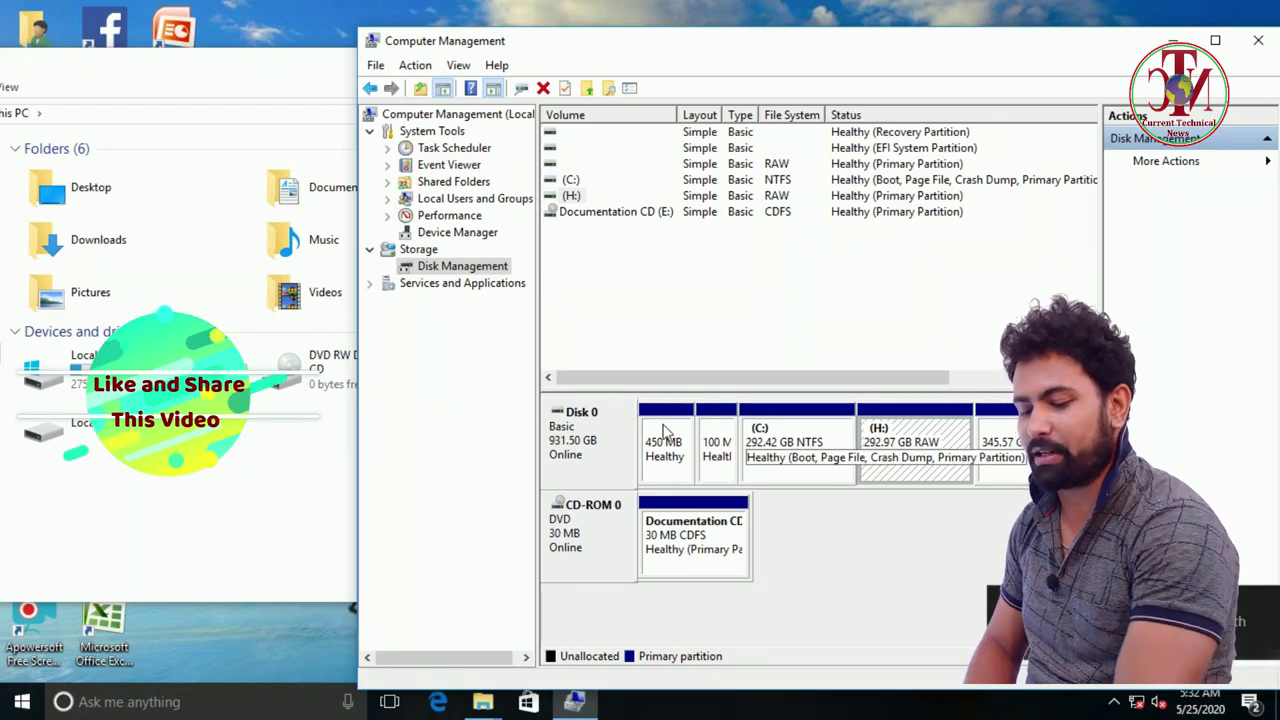
Quick format Local Disk (H:) from This PC as NTFS with a 4096-byte allocation unit size, and close the format dialog.
{"action": "left_click", "coordinate": [110, 424]}
{"action": "right_click", "coordinate": [110, 421]}
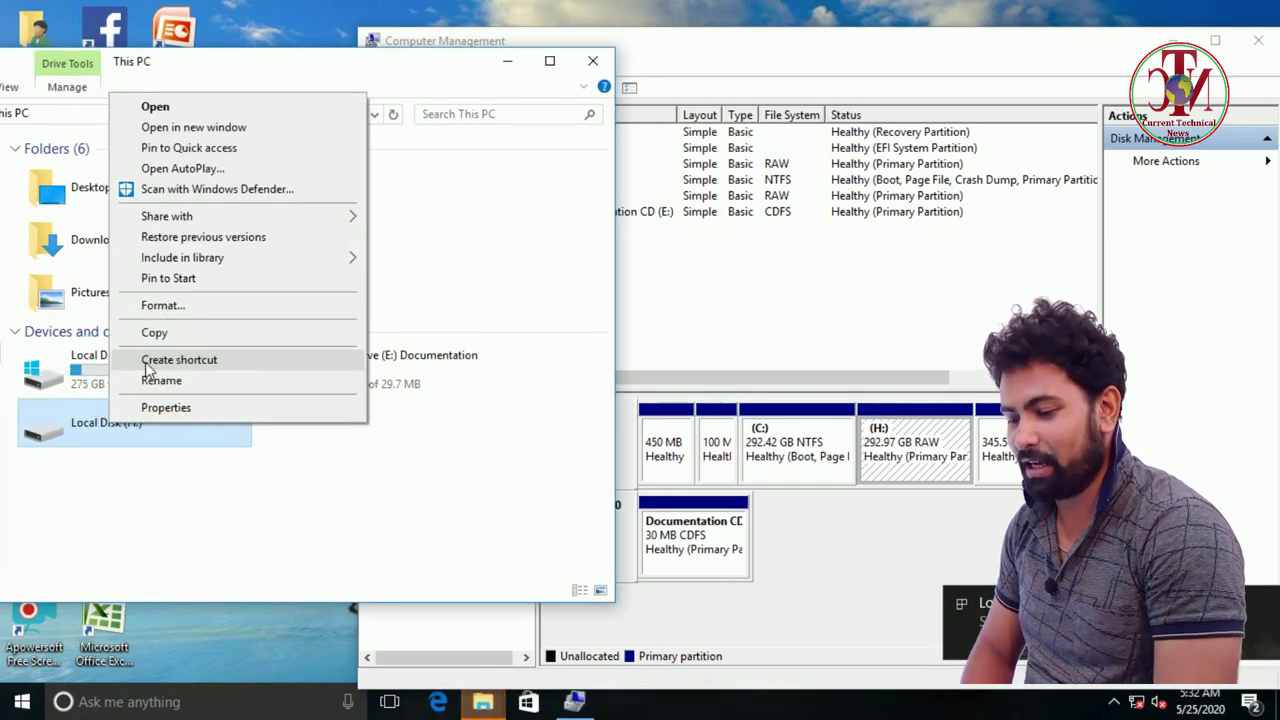
{"action": "left_click", "coordinate": [160, 107]}
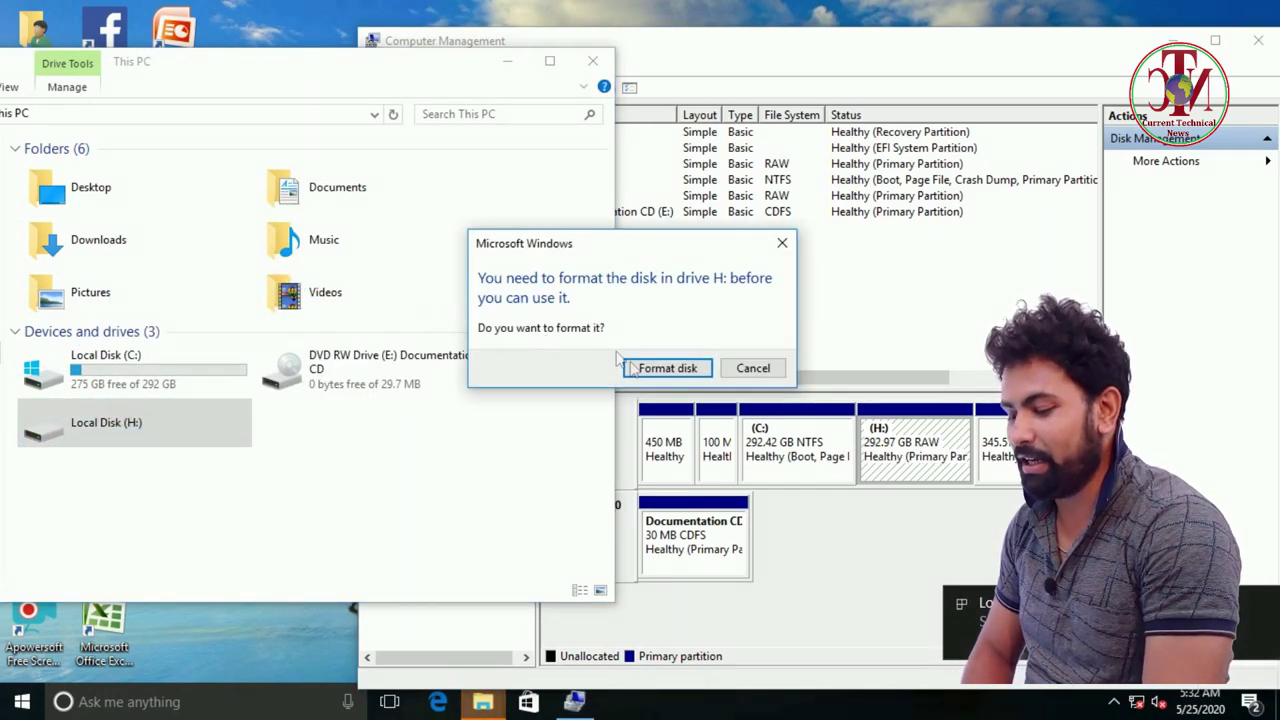
{"action": "left_click", "coordinate": [652, 370]}
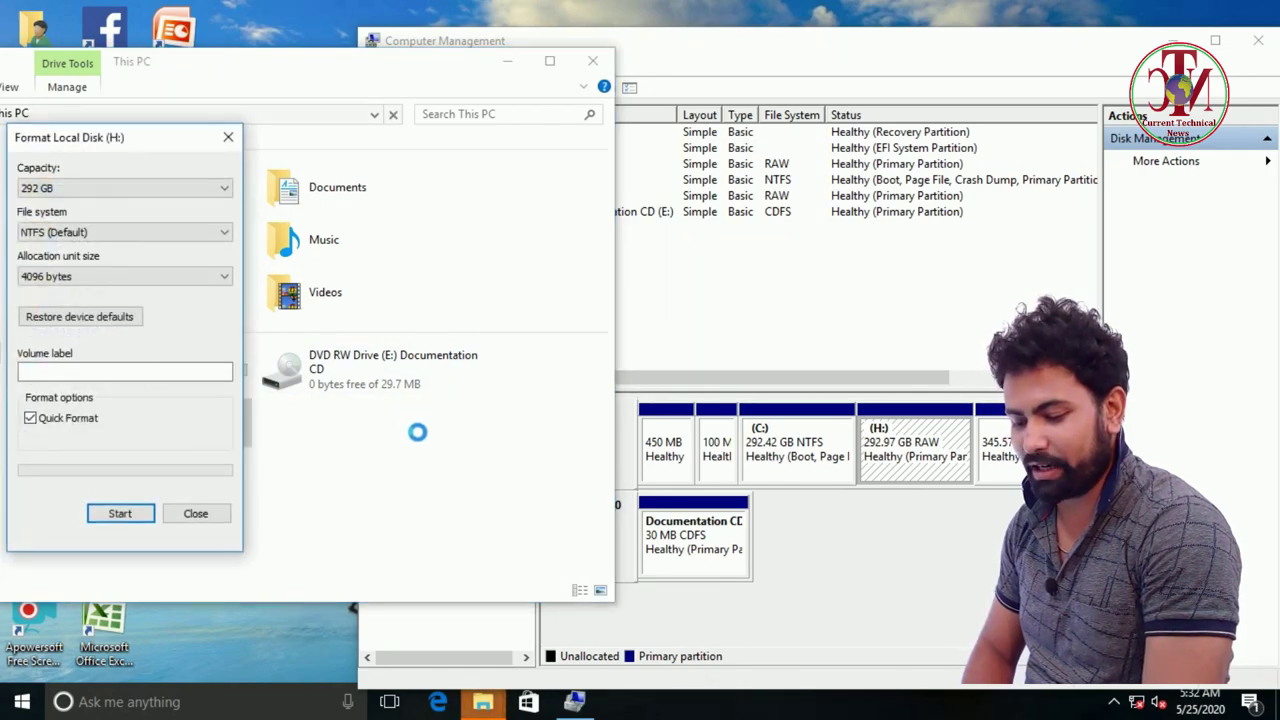
{"action": "left_click", "coordinate": [124, 515]}
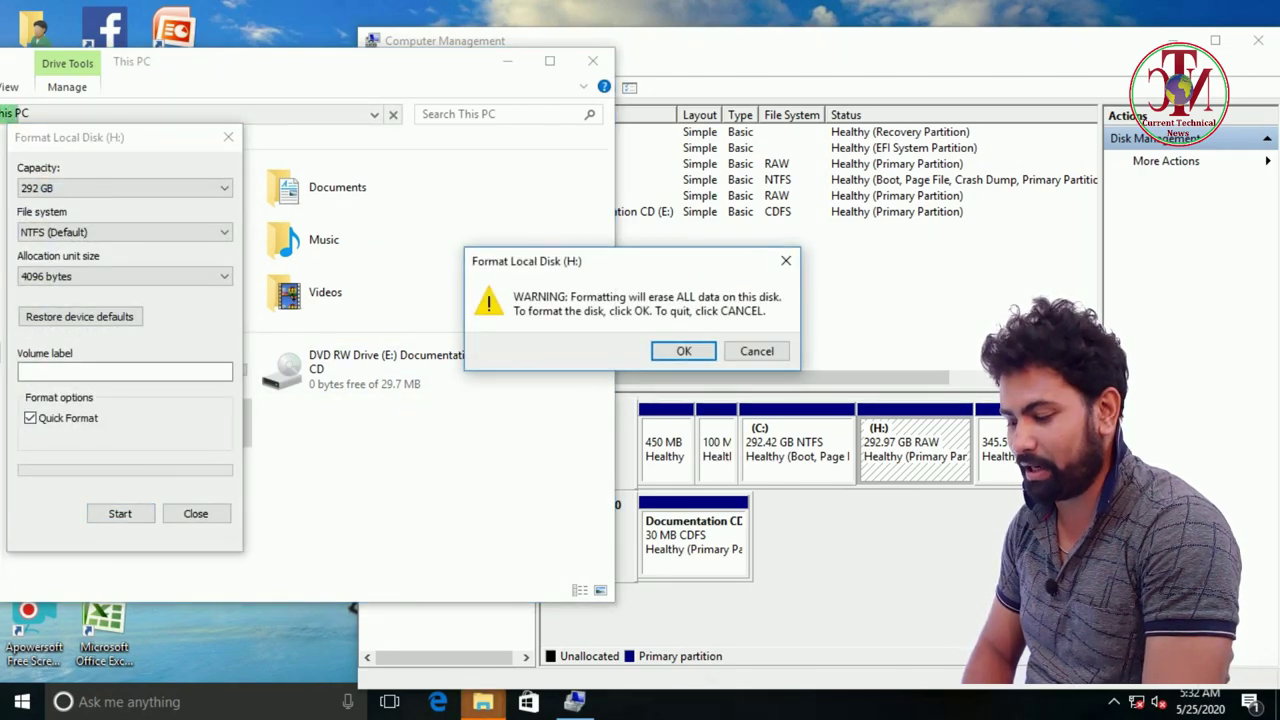
{"action": "left_click", "coordinate": [678, 351]}
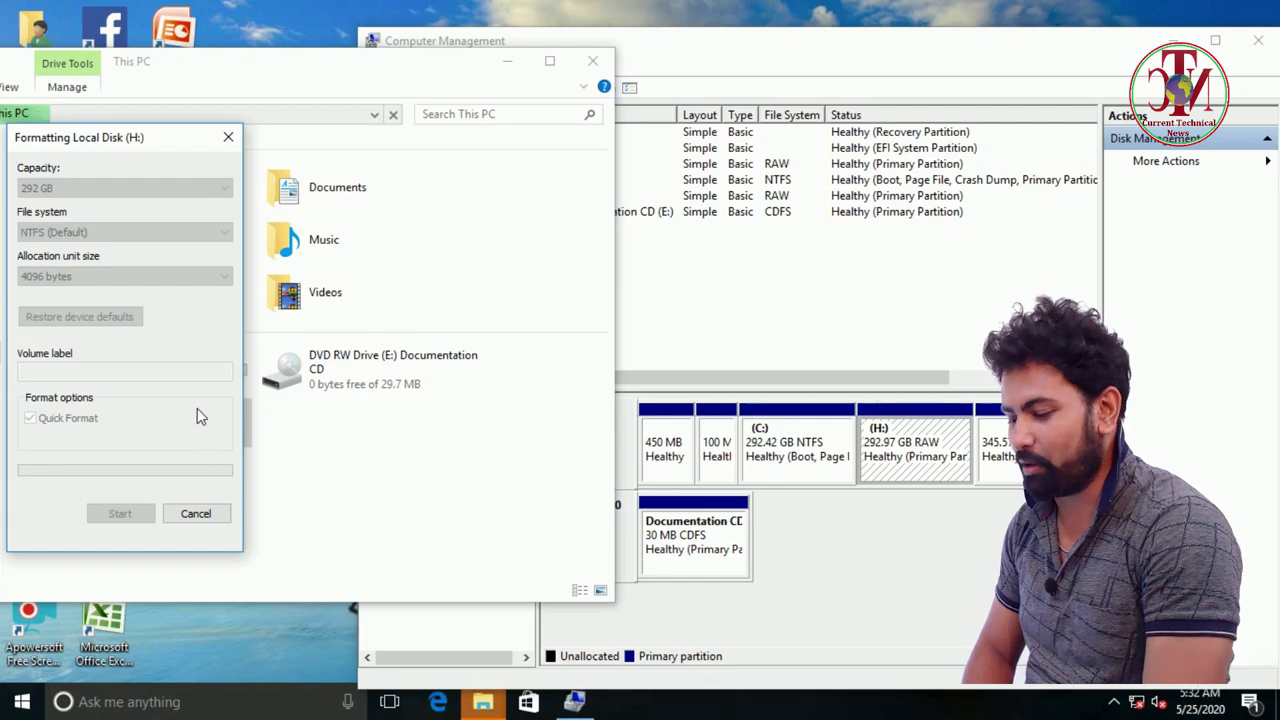
{"action": "left_click", "coordinate": [746, 346]}
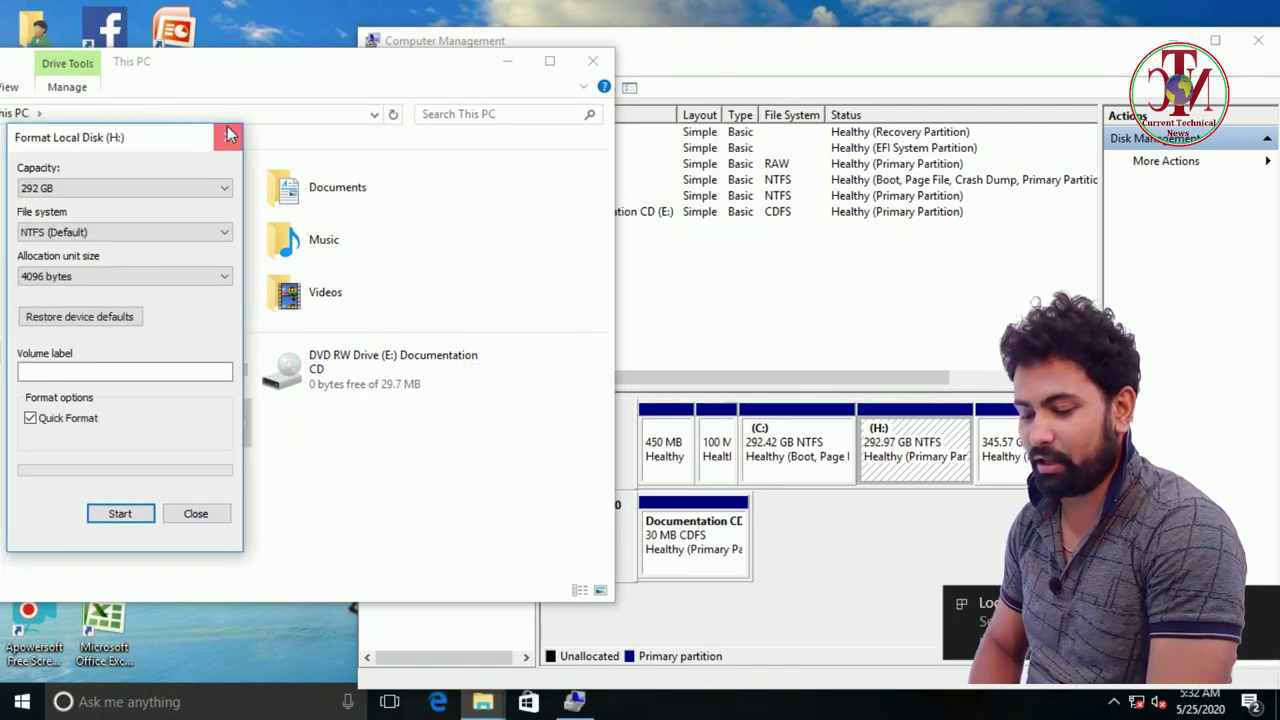
{"action": "left_click", "coordinate": [228, 135]}
{"action": "left_click", "coordinate": [327, 437]}
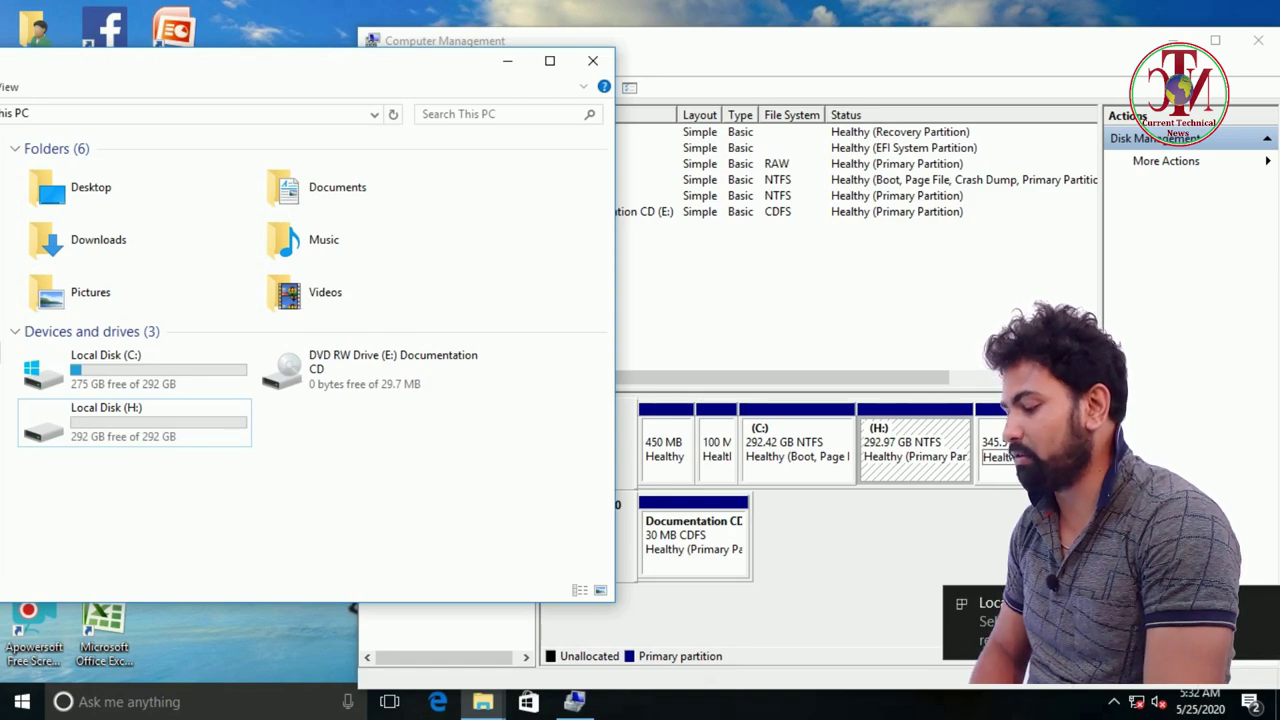
Assign drive letter J to the remaining 345.57 GB RAW partition on Disk 0.
{"action": "right_click", "coordinate": [1034, 163]}
{"action": "left_click", "coordinate": [1075, 272]}
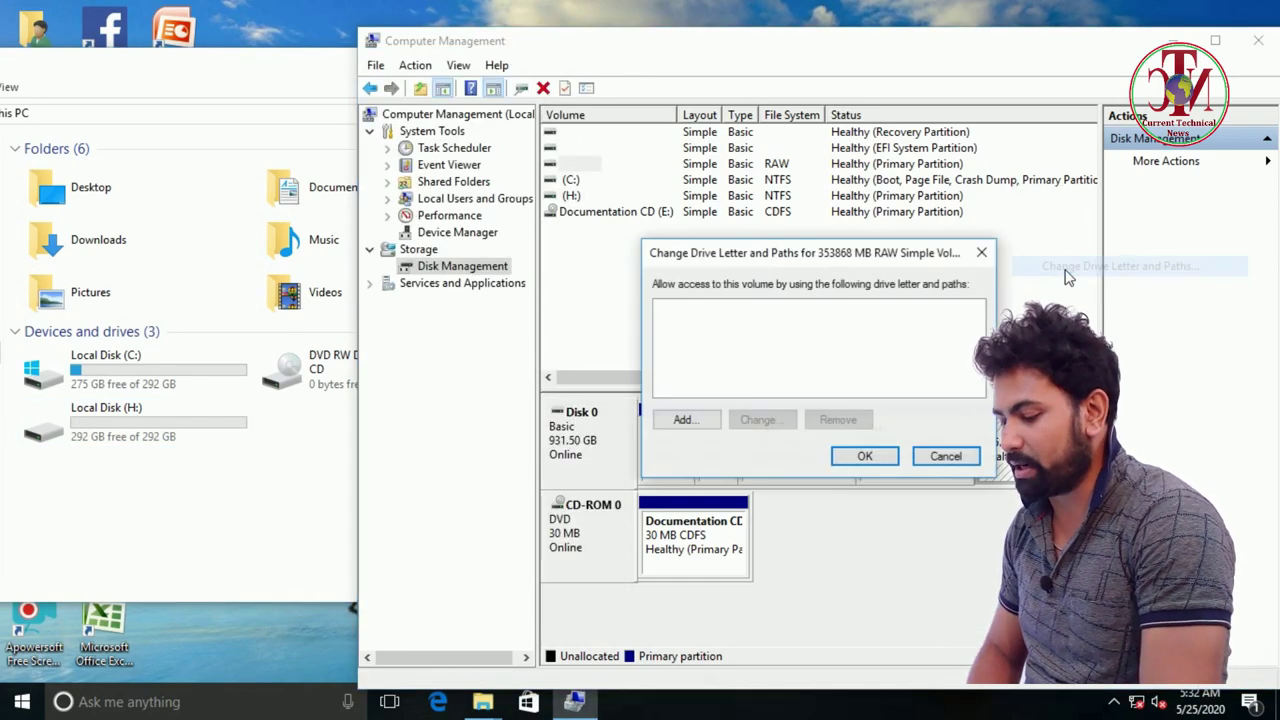
{"action": "left_click", "coordinate": [684, 421]}
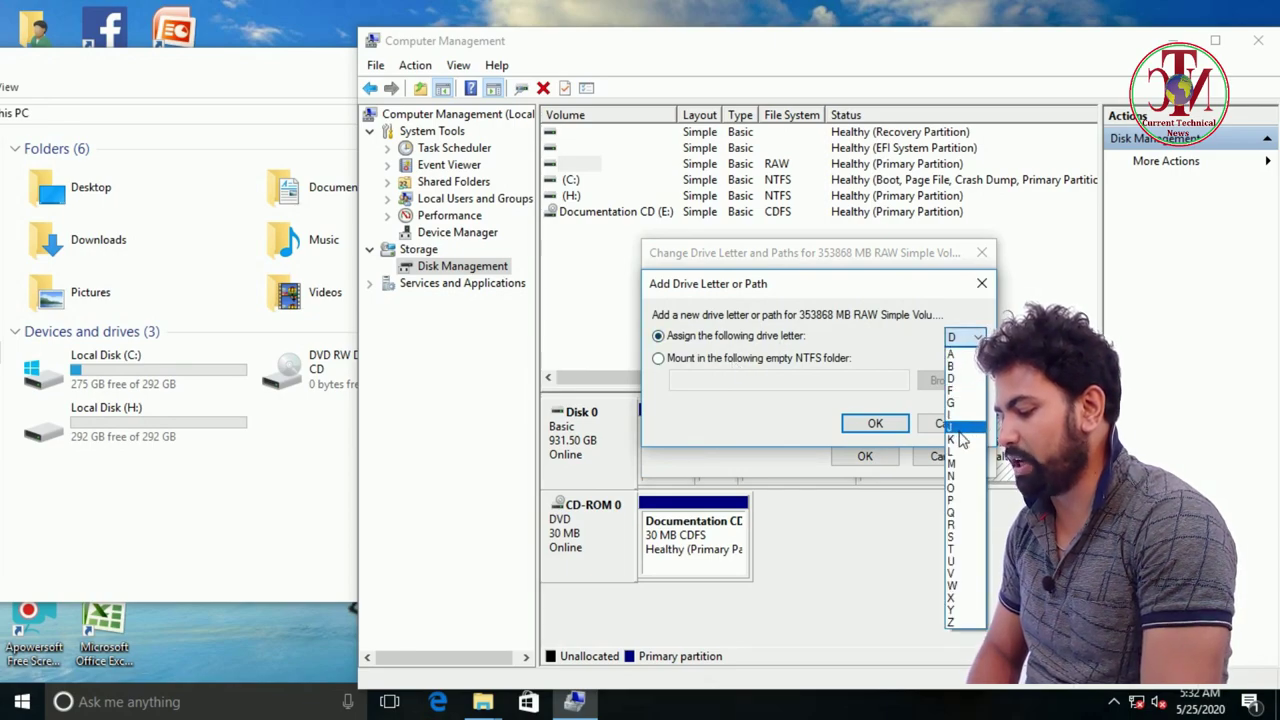
{"action": "left_click", "coordinate": [875, 424]}
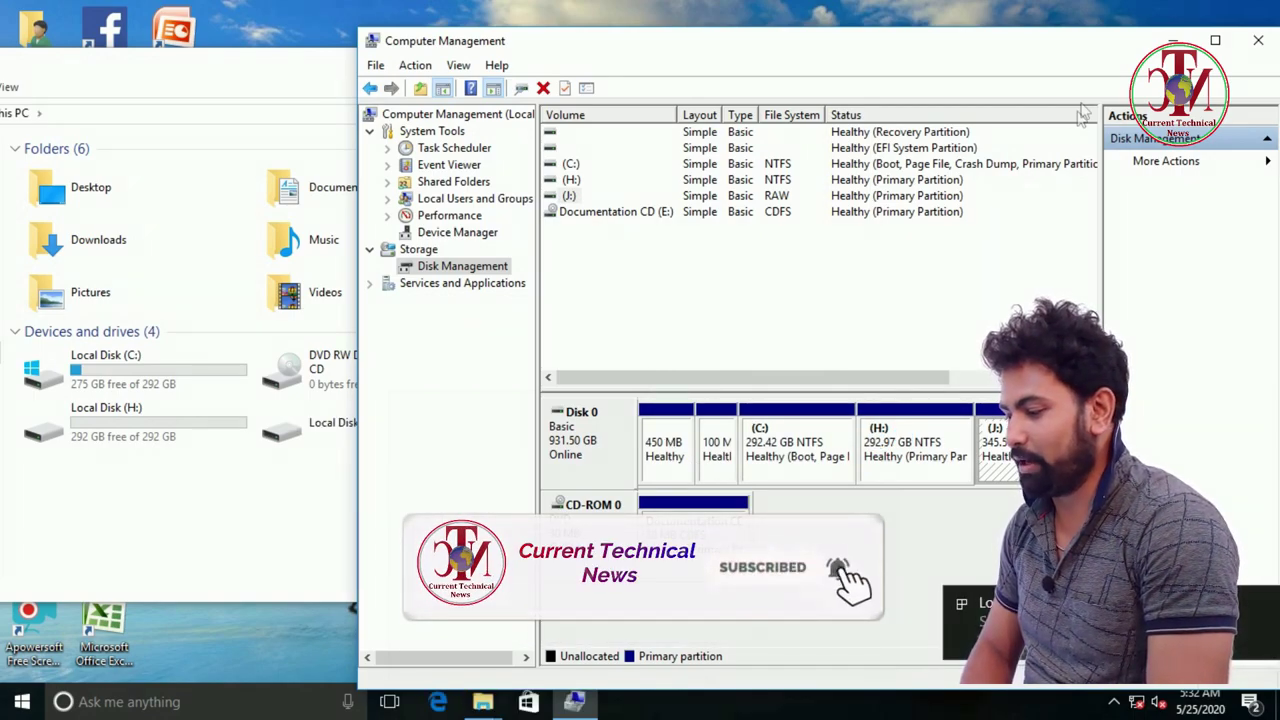
Close Computer Management and move the This PC window to the middle of the desktop, dismissing the format prompt.
{"action": "left_click_drag", "start_coordinate": [1111, 57], "coordinate": [1057, 90]}
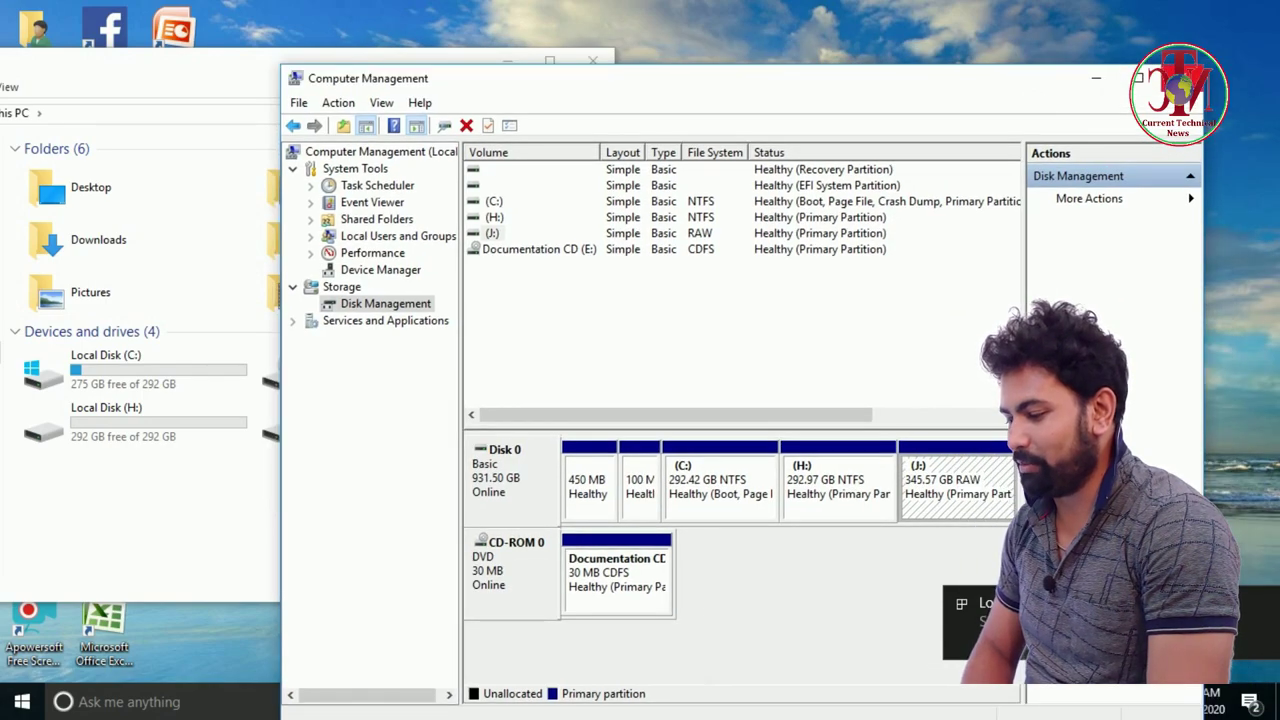
{"action": "left_click", "coordinate": [1188, 77]}
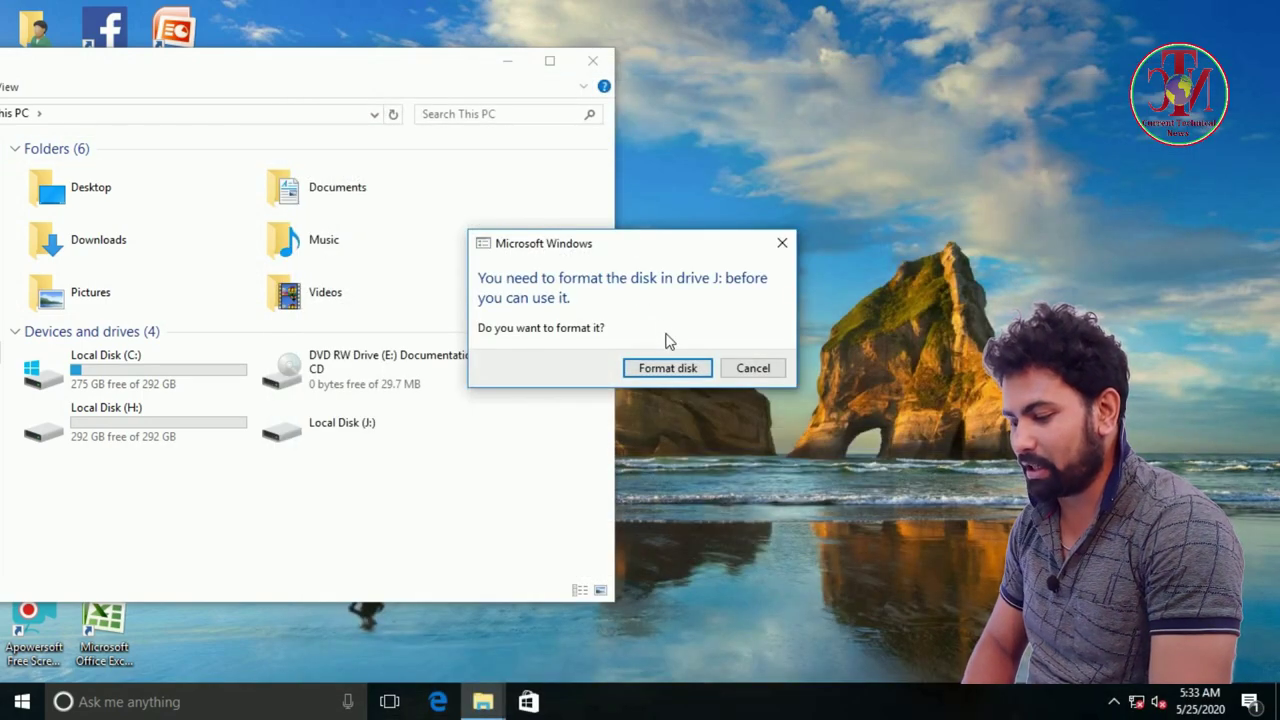
{"action": "left_click", "coordinate": [778, 245]}
{"action": "left_click_drag", "start_coordinate": [457, 63], "coordinate": [893, 82]}
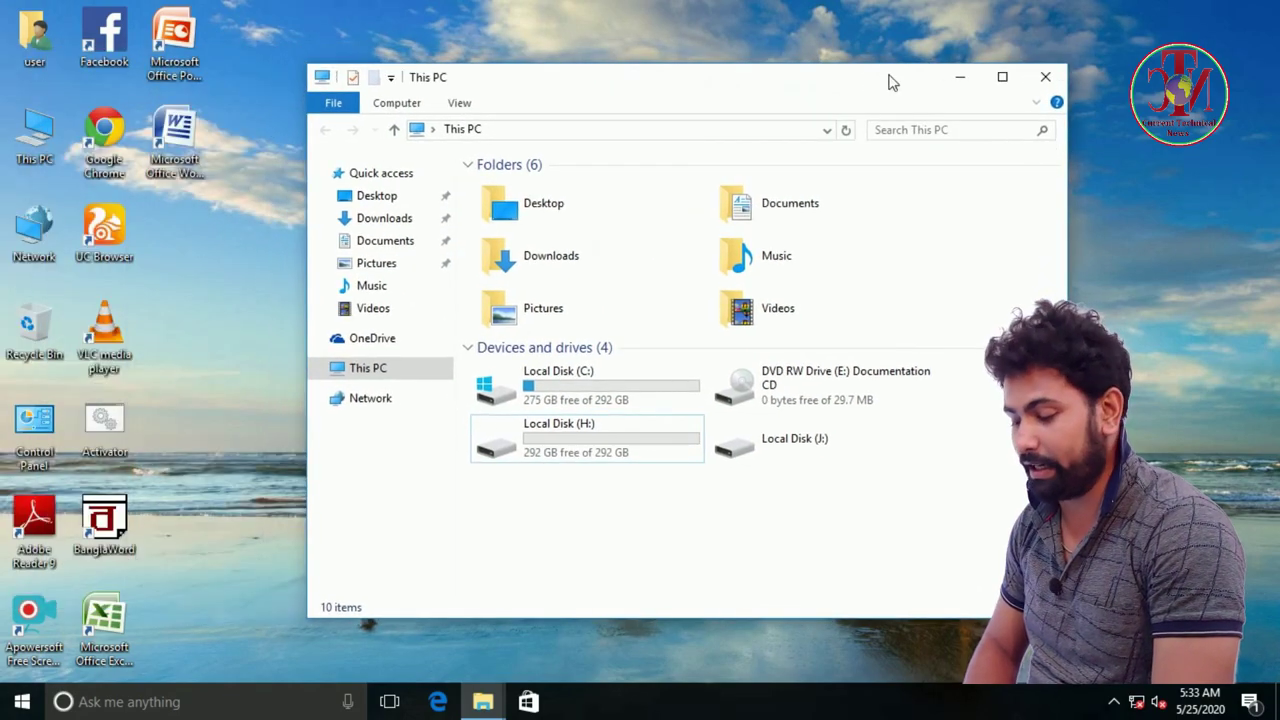
Quick format Local Disk (J:) as NTFS with a 4096-byte allocation unit size, and close the format dialog.
{"action": "left_click", "coordinate": [749, 448]}
{"action": "right_click", "coordinate": [749, 448]}
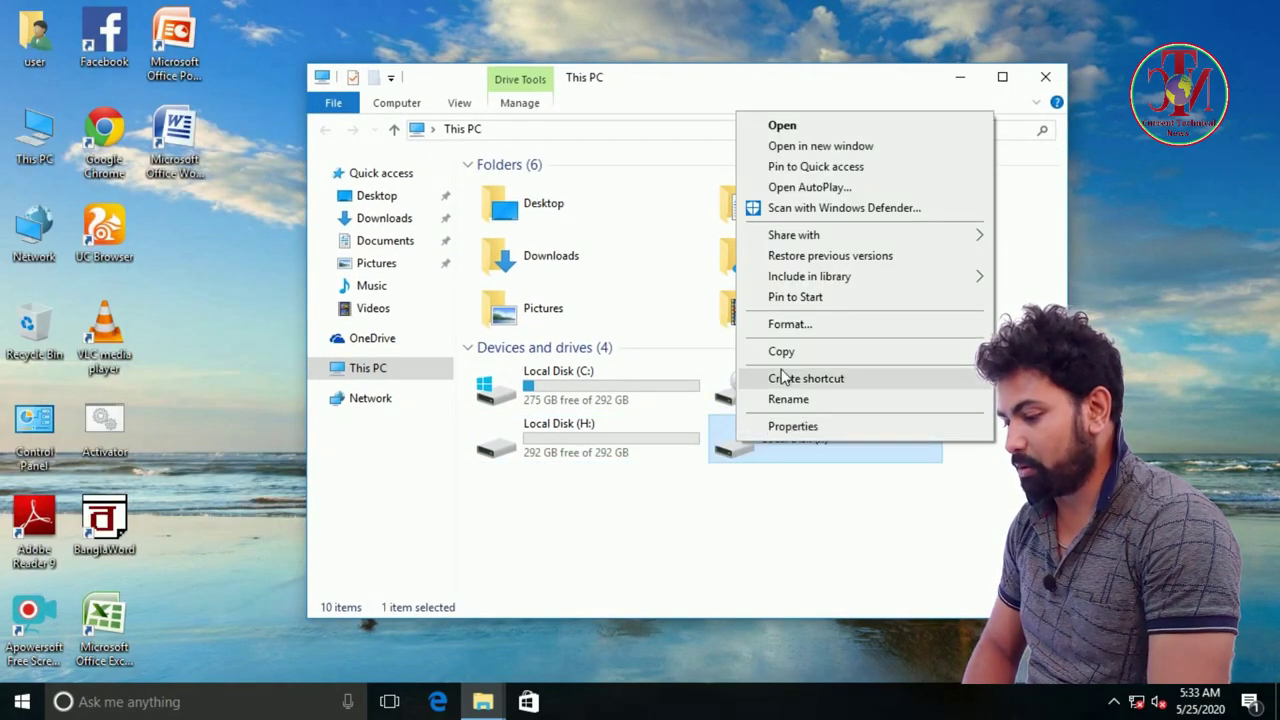
{"action": "left_click", "coordinate": [806, 130]}
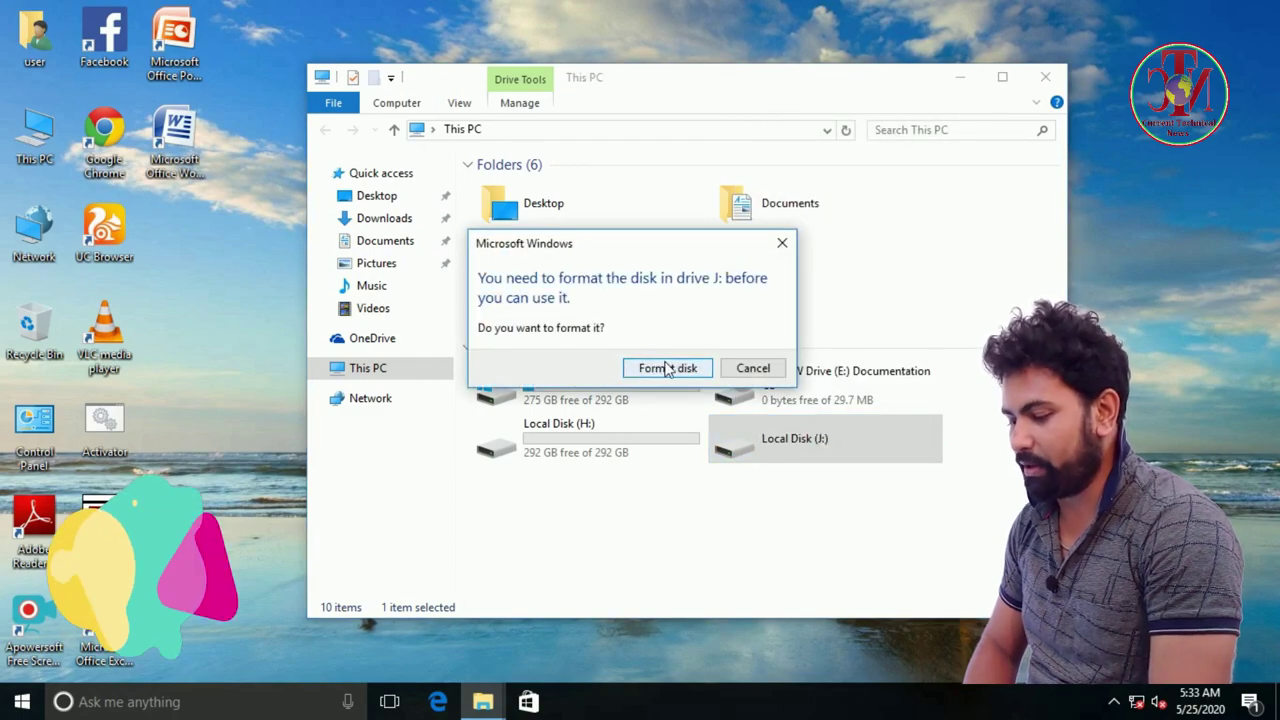
{"action": "left_click", "coordinate": [660, 369]}
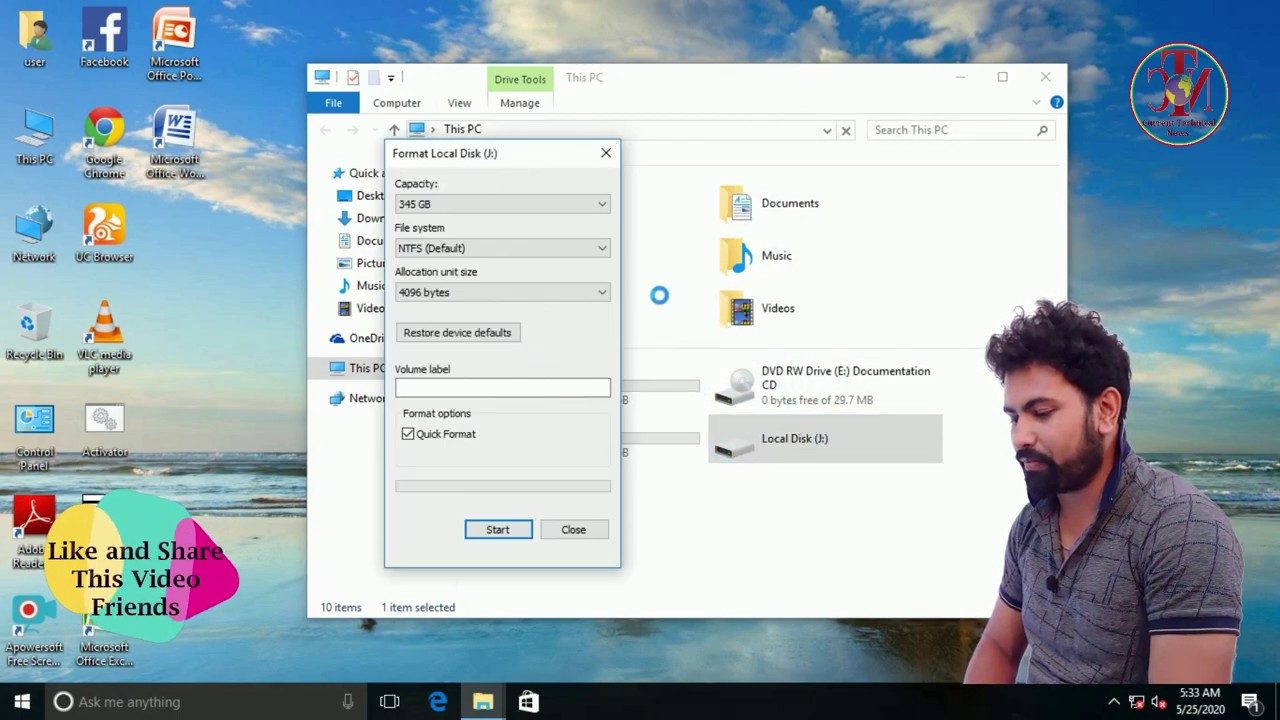
{"action": "left_click", "coordinate": [491, 534]}
{"action": "left_click", "coordinate": [676, 352]}
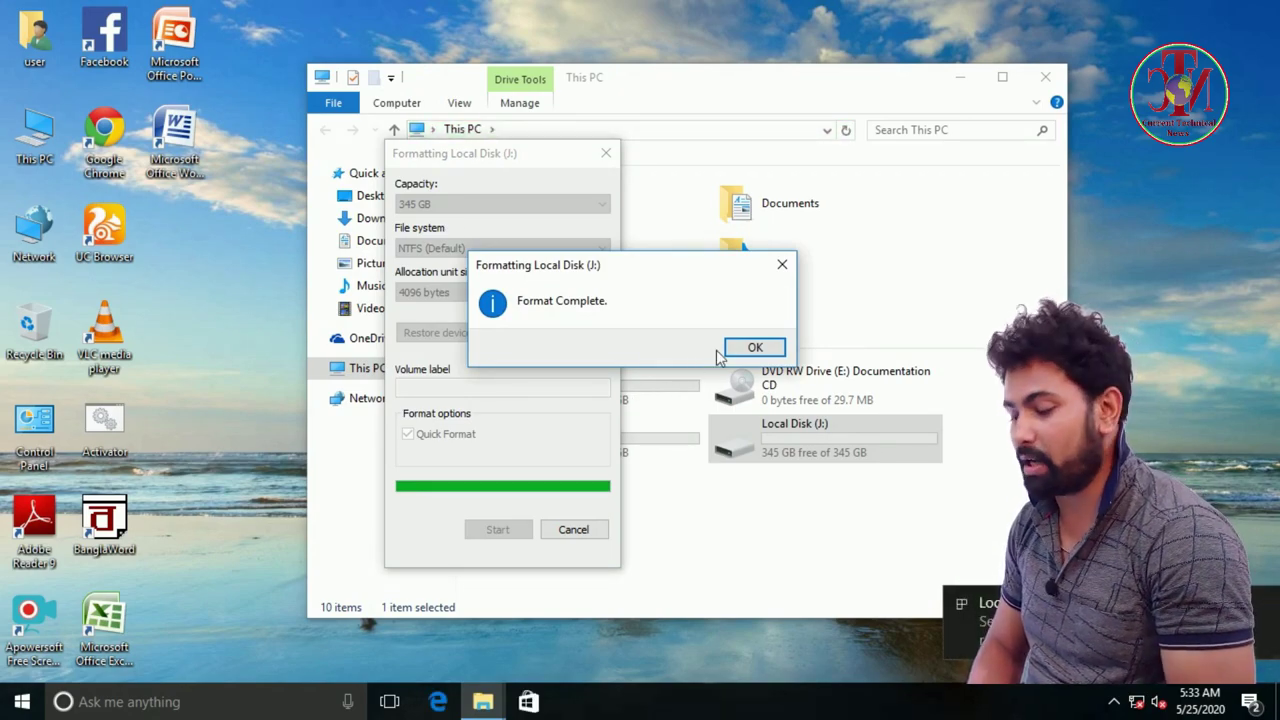
{"action": "left_click", "coordinate": [752, 348]}
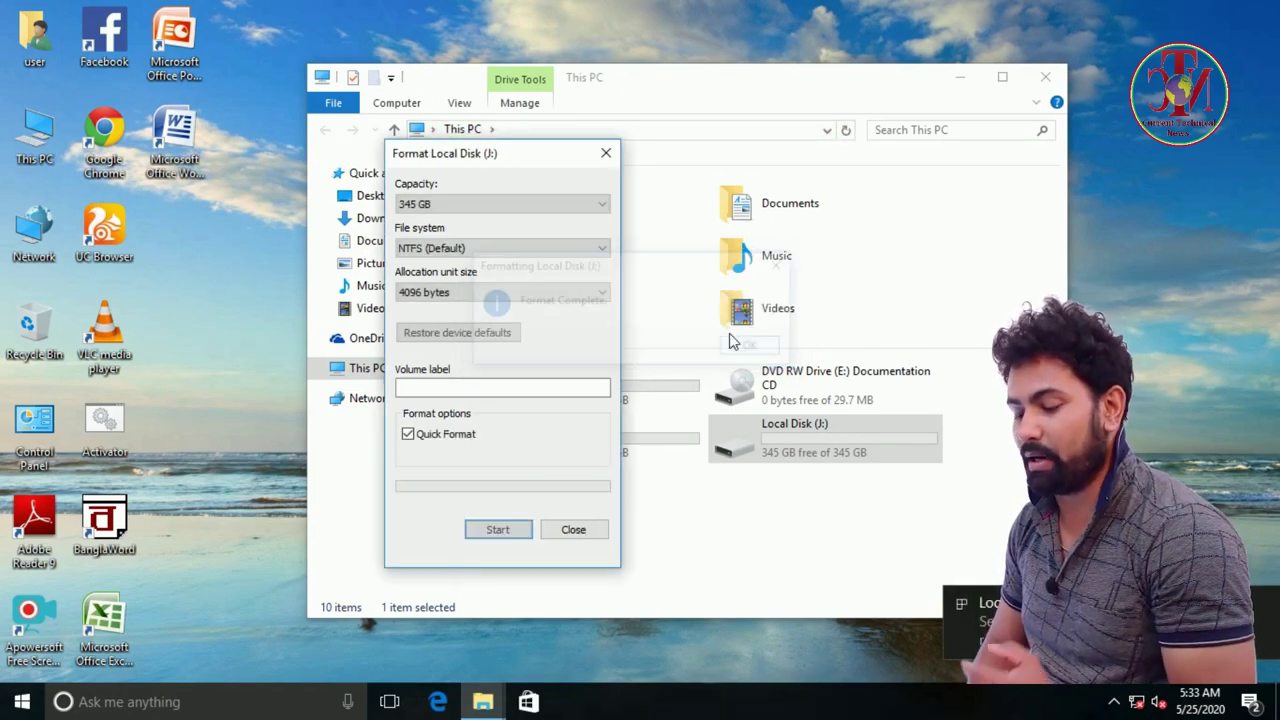
{"action": "left_click", "coordinate": [606, 156]}
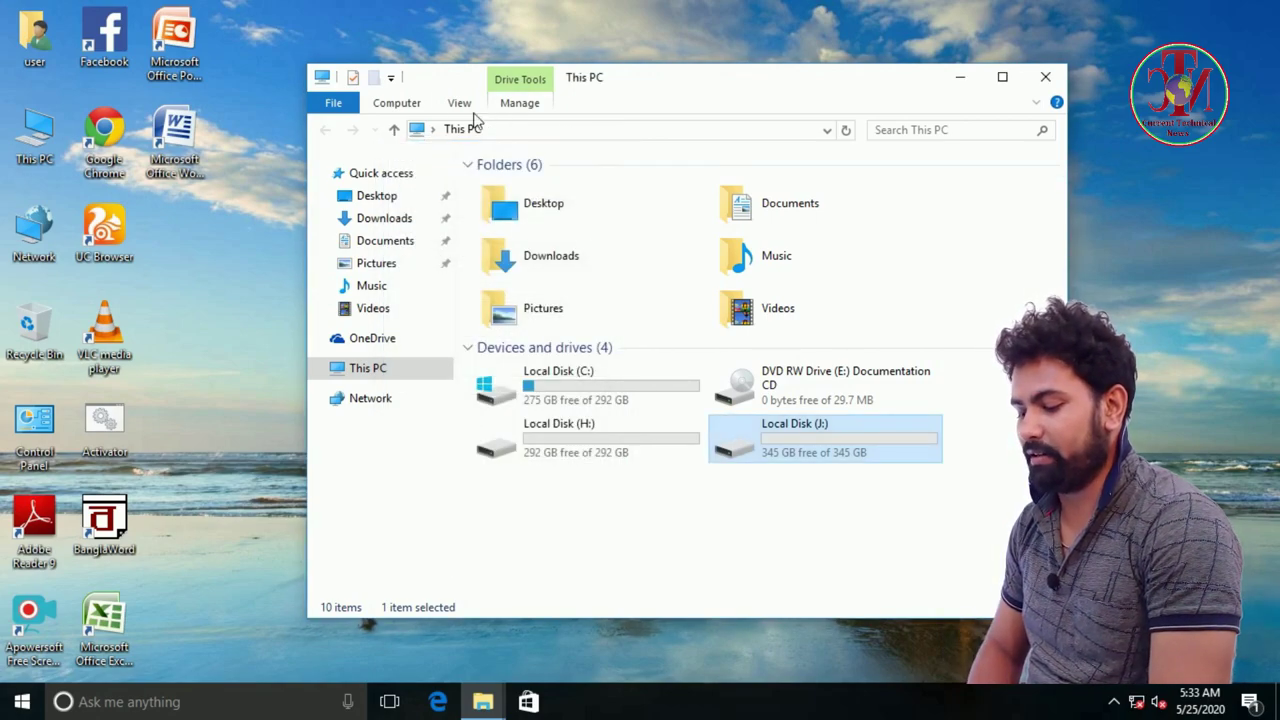
{"action": "left_click", "coordinate": [647, 497]}
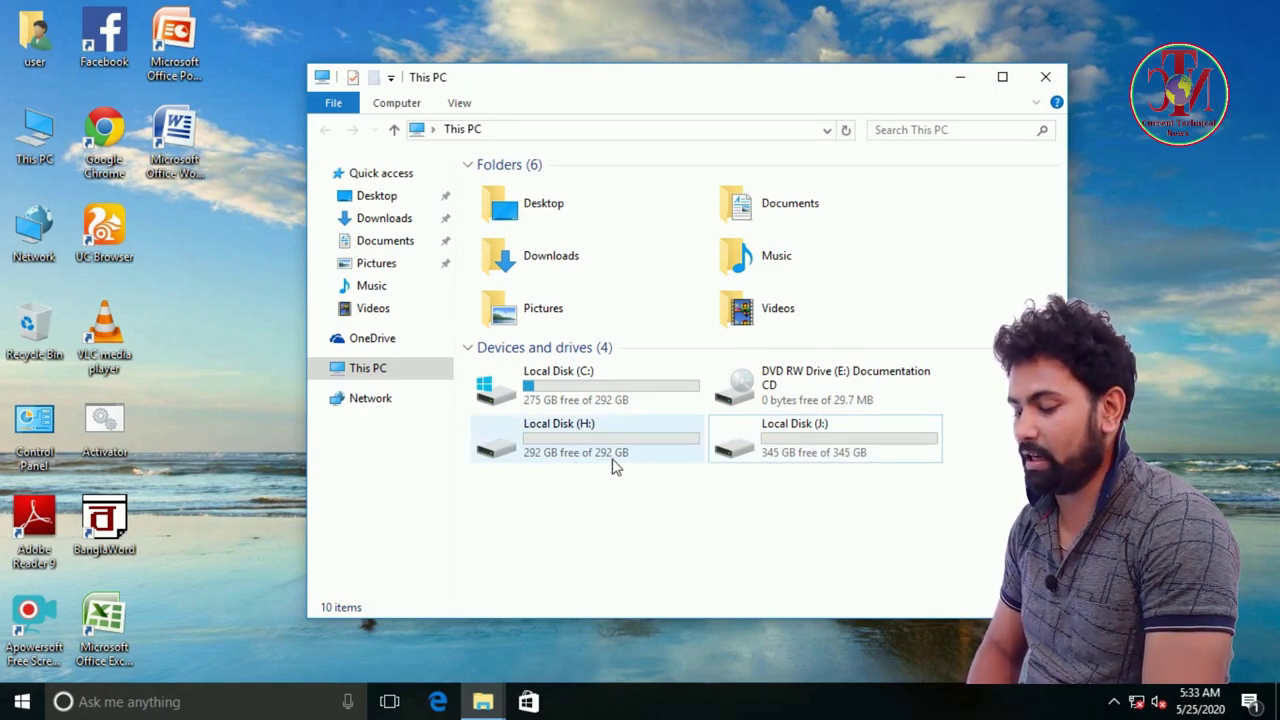
Close the This PC window along with the format prompt for drive H:, and refresh the desktop.
{"action": "left_click", "coordinate": [1044, 80]}
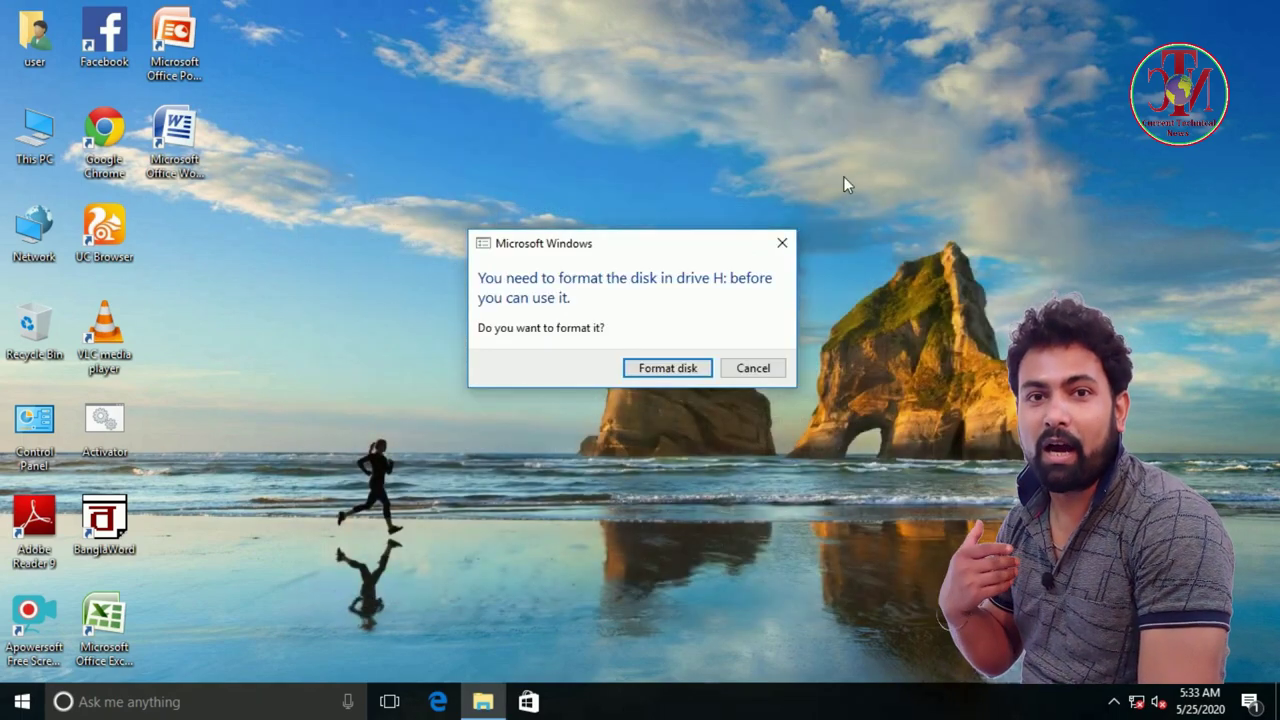
{"action": "left_click", "coordinate": [753, 368]}
{"action": "right_click", "coordinate": [432, 194]}
{"action": "left_click", "coordinate": [505, 250]}
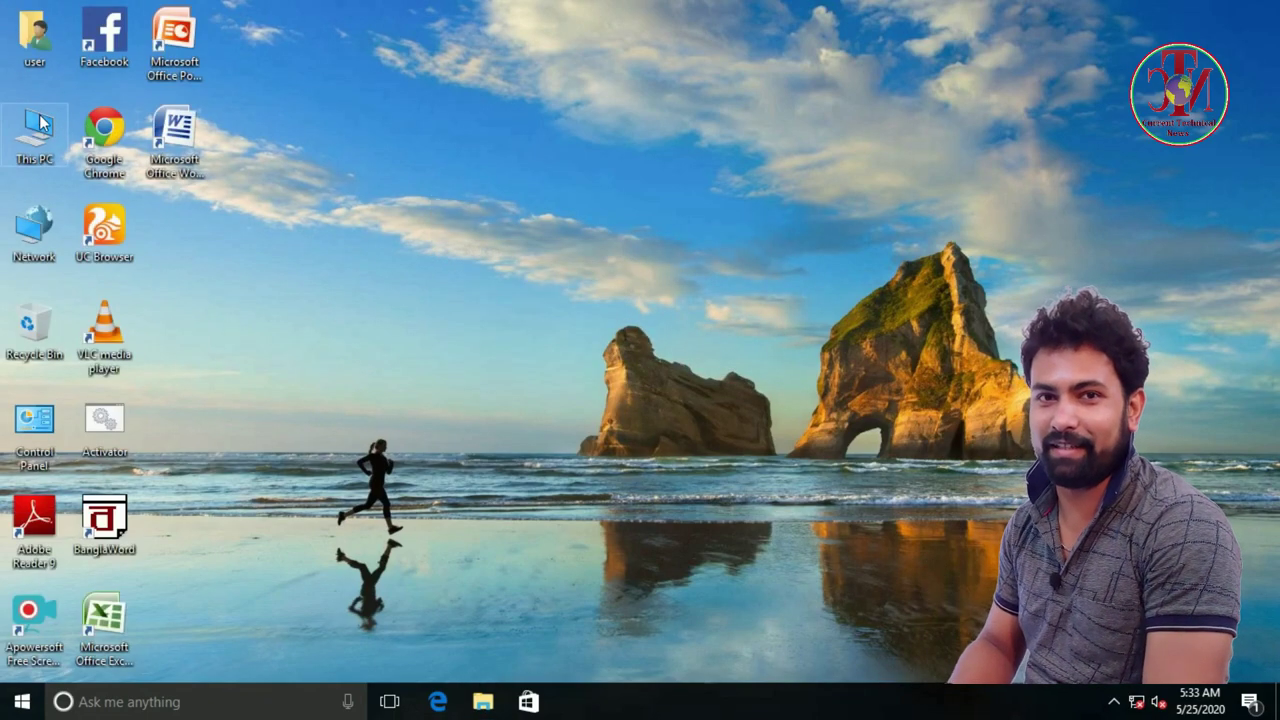
Reopen This PC from the desktop to check local disks H: and J:, and close the window.
{"action": "right_click", "coordinate": [40, 122]}
{"action": "left_click", "coordinate": [70, 129]}
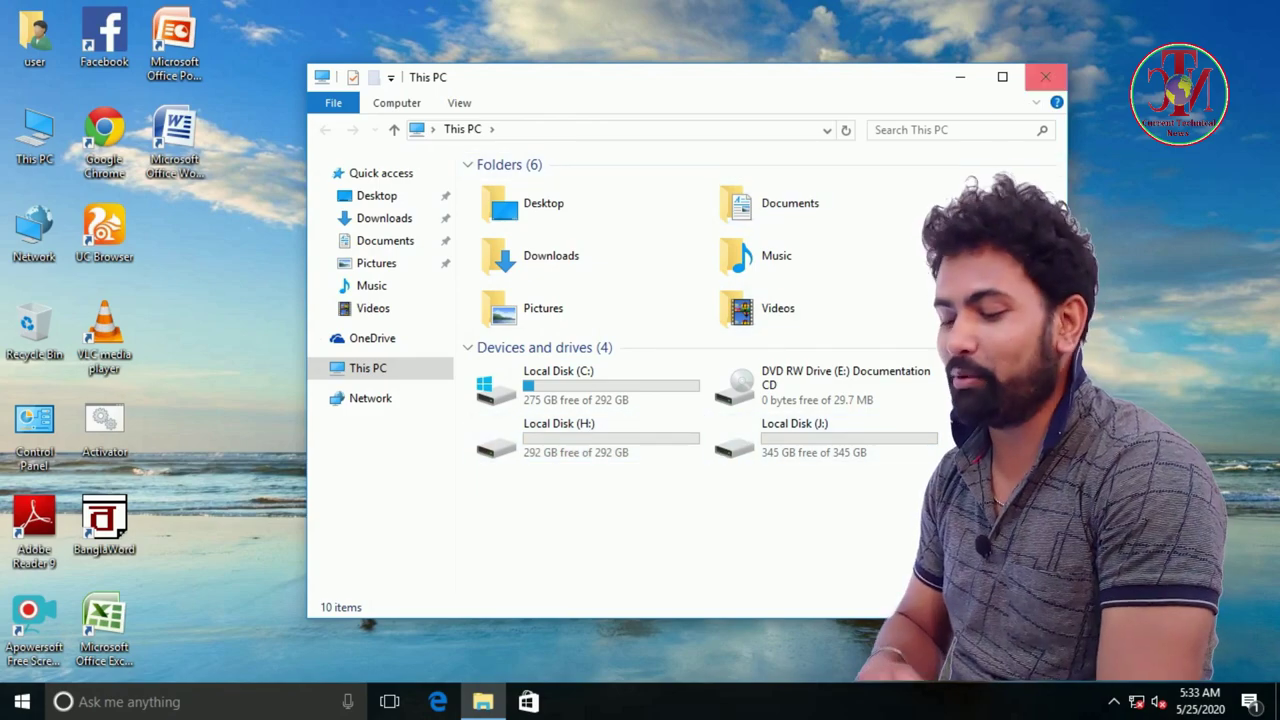
{"action": "left_click", "coordinate": [1046, 77]}
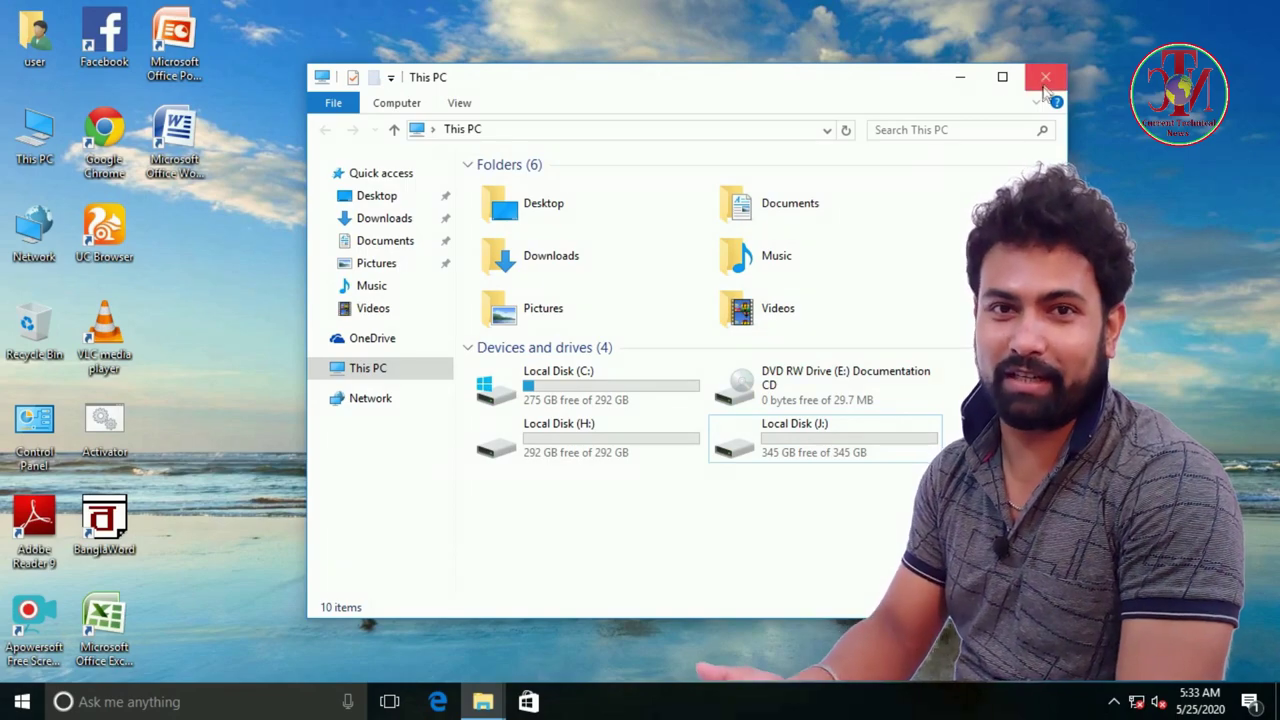
Close This PC, declining to format drive H:, and refresh the desktop.
{"action": "left_click", "coordinate": [1045, 80]}
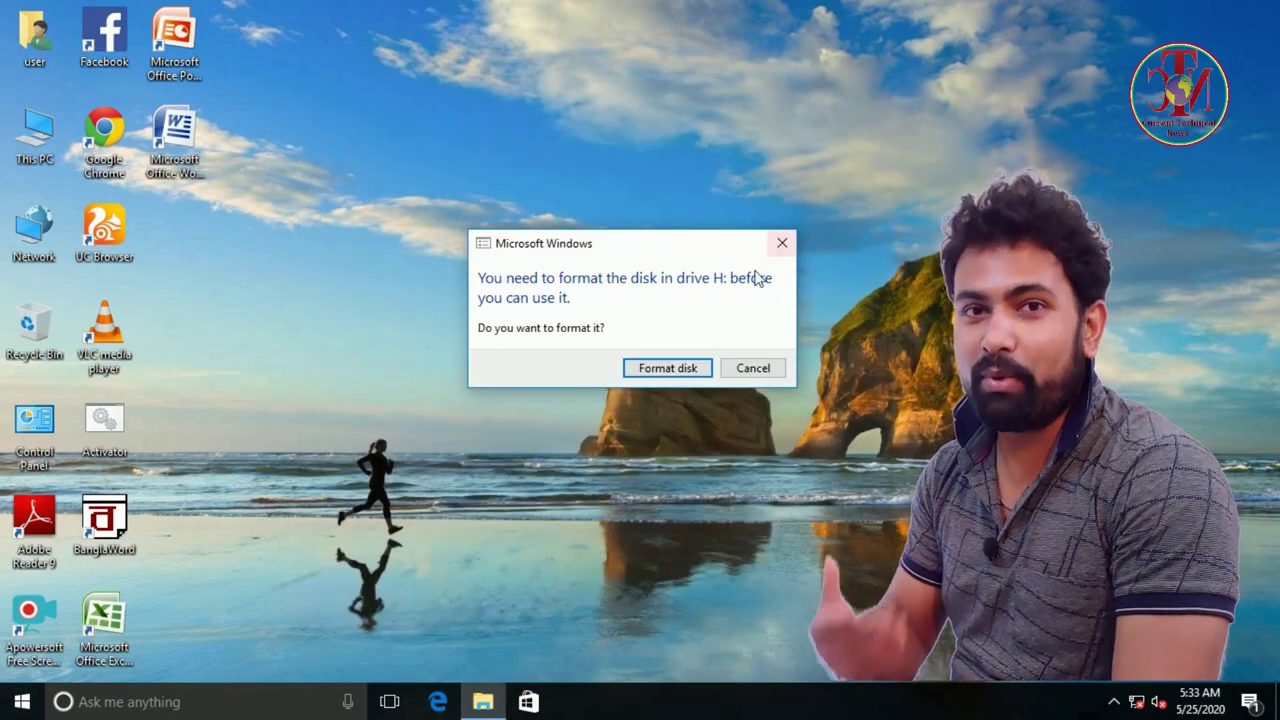
{"action": "left_click", "coordinate": [750, 368]}
{"action": "right_click", "coordinate": [434, 199]}
{"action": "left_click", "coordinate": [512, 252]}
Open This PC to review the drives listed under Devices and drives, and close the window.
{"action": "right_click", "coordinate": [40, 120]}
{"action": "left_click", "coordinate": [80, 126]}
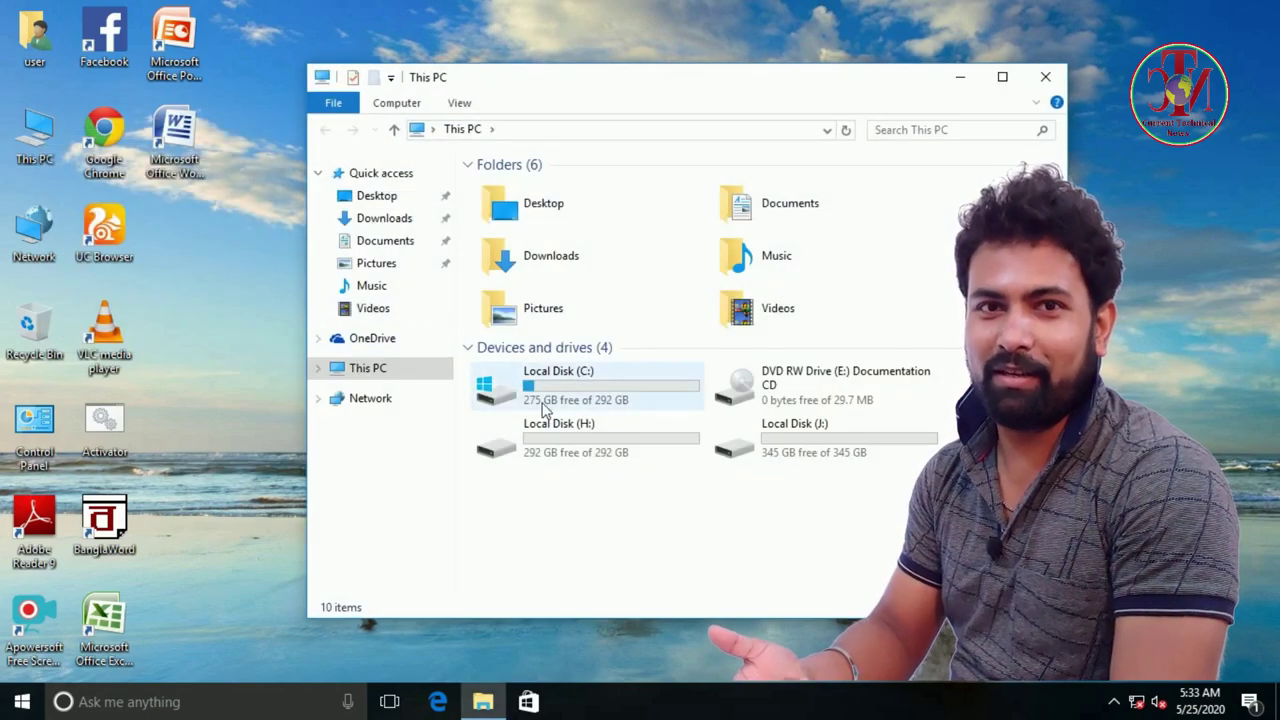
{"action": "left_click", "coordinate": [1052, 86]}
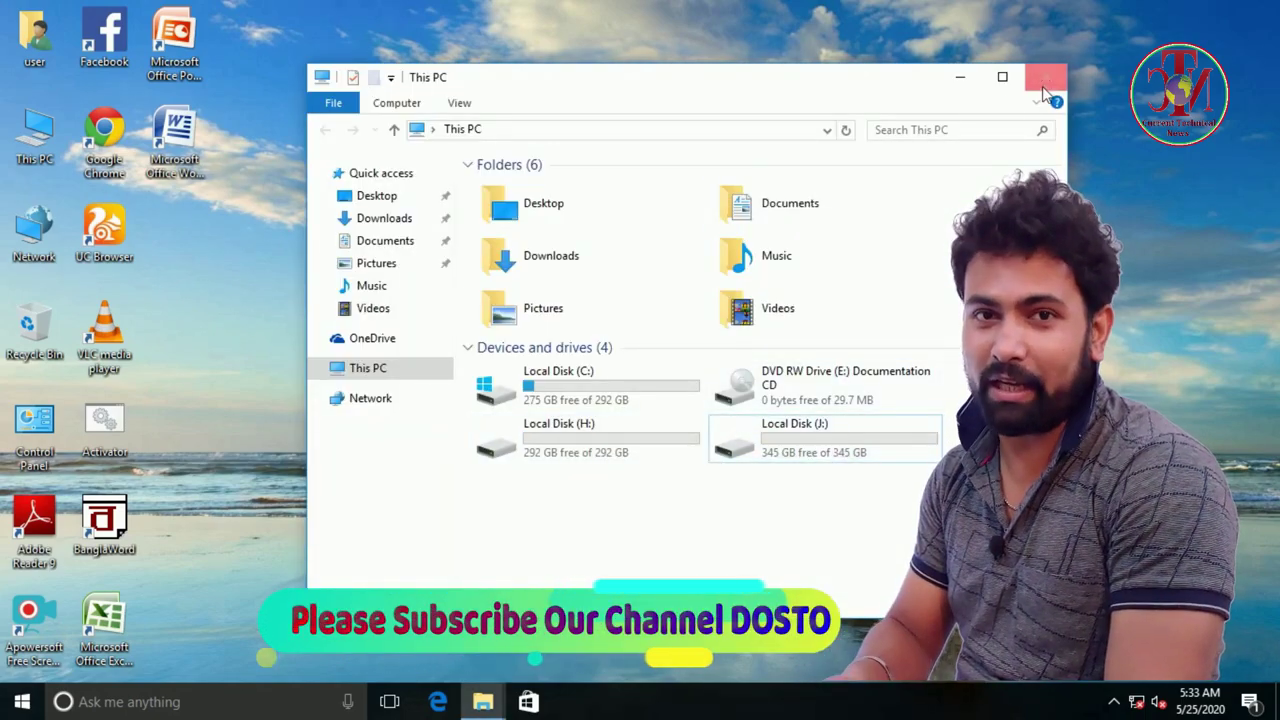
Close the This PC window, cancel the format prompt for drive H:, and refresh the desktop.
{"action": "left_click", "coordinate": [1045, 78]}
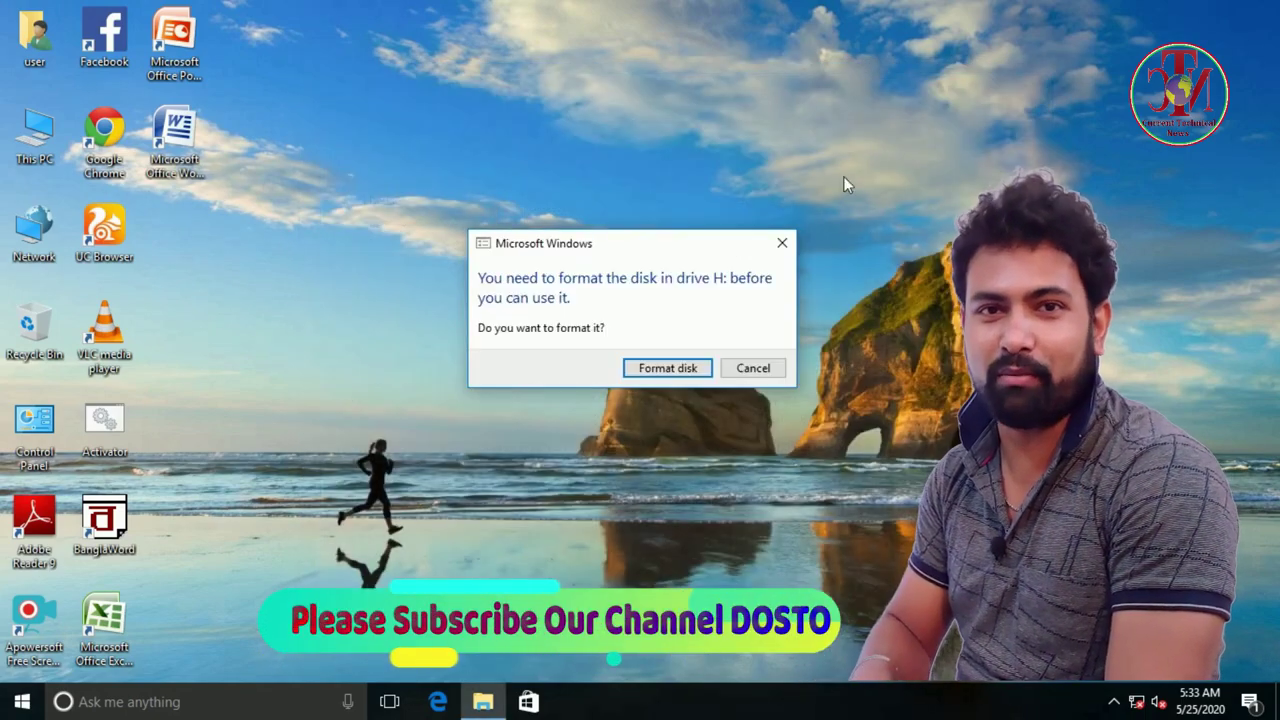
{"action": "left_click", "coordinate": [753, 368]}
{"action": "right_click", "coordinate": [432, 194]}
{"action": "left_click", "coordinate": [514, 253]}
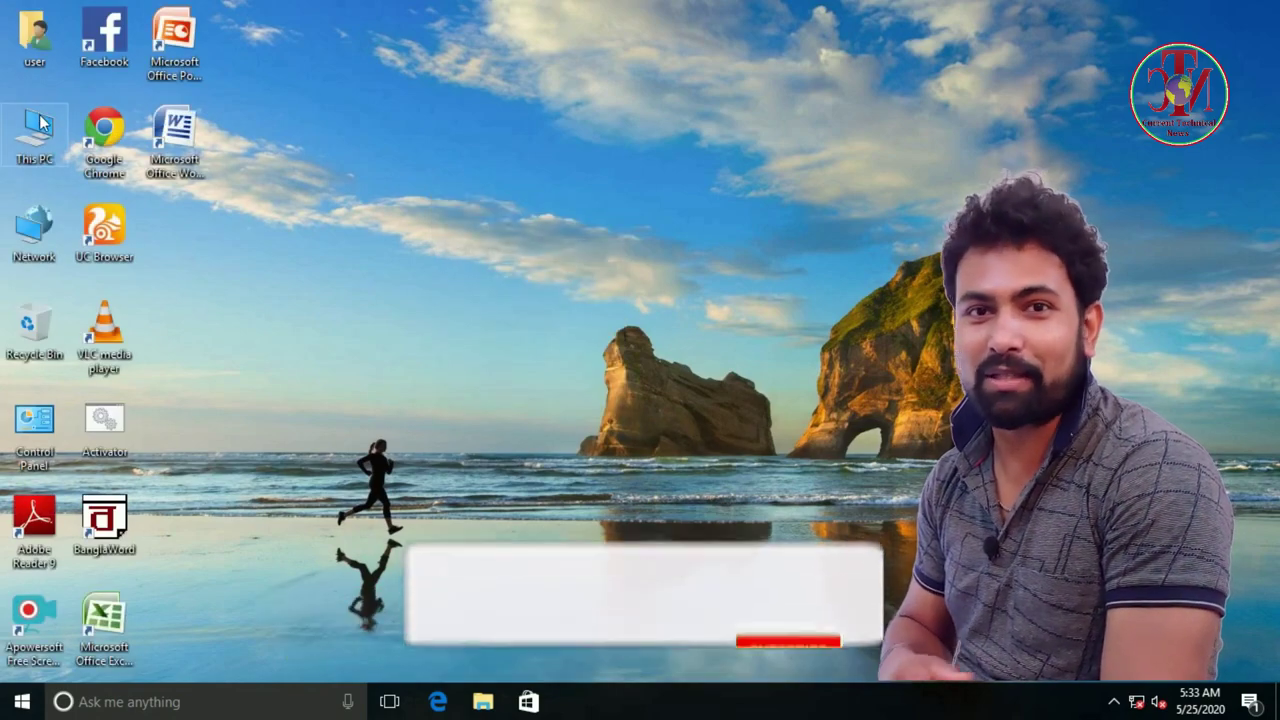
Open This PC once more to verify that drives H: and J: are listed, and close it.
{"action": "right_click", "coordinate": [40, 118]}
{"action": "left_click", "coordinate": [74, 130]}
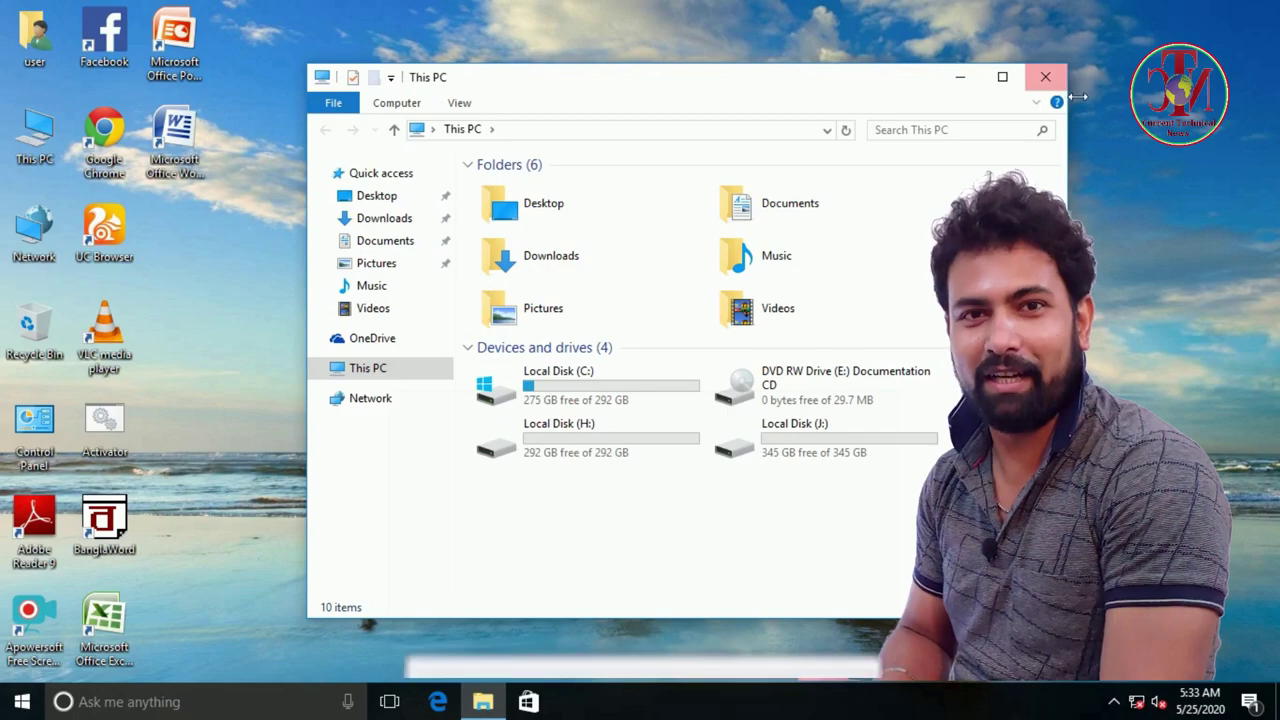
{"action": "left_click", "coordinate": [1045, 77]}
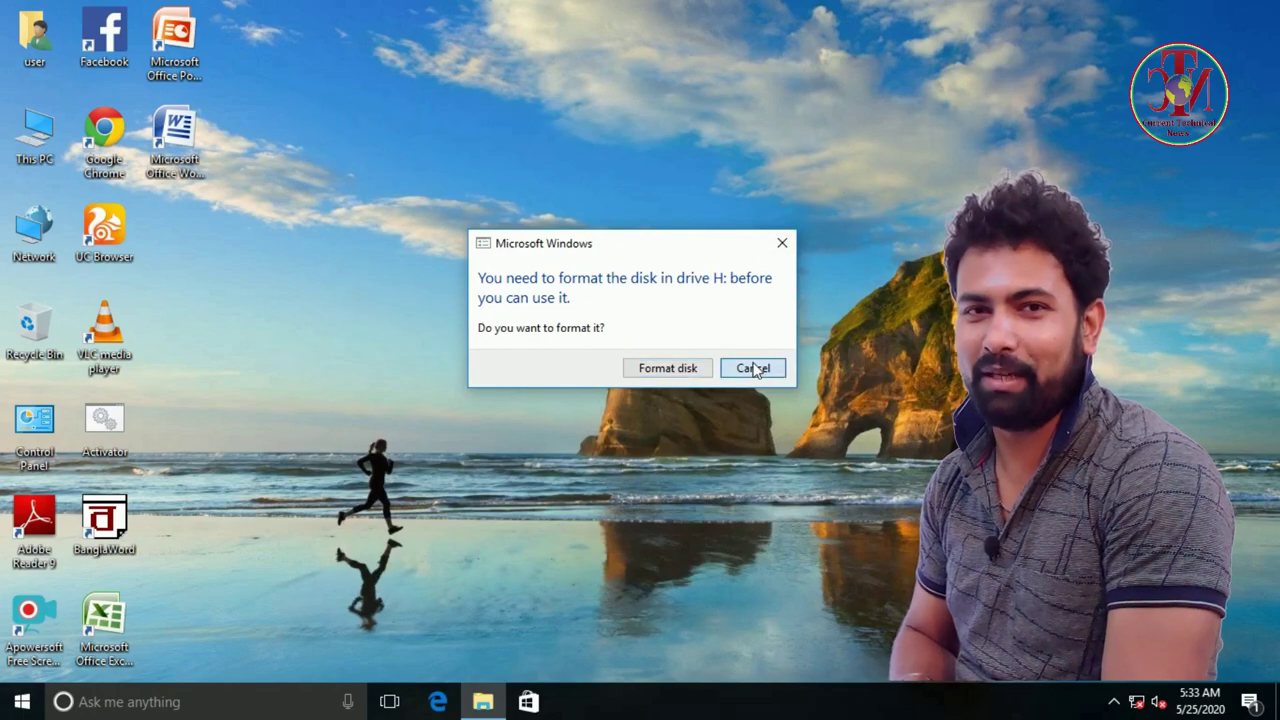
Cancel the format prompt for drive H: and refresh the desktop.
{"action": "left_click", "coordinate": [755, 370]}
{"action": "right_click", "coordinate": [432, 194]}
{"action": "left_click", "coordinate": [514, 257]}
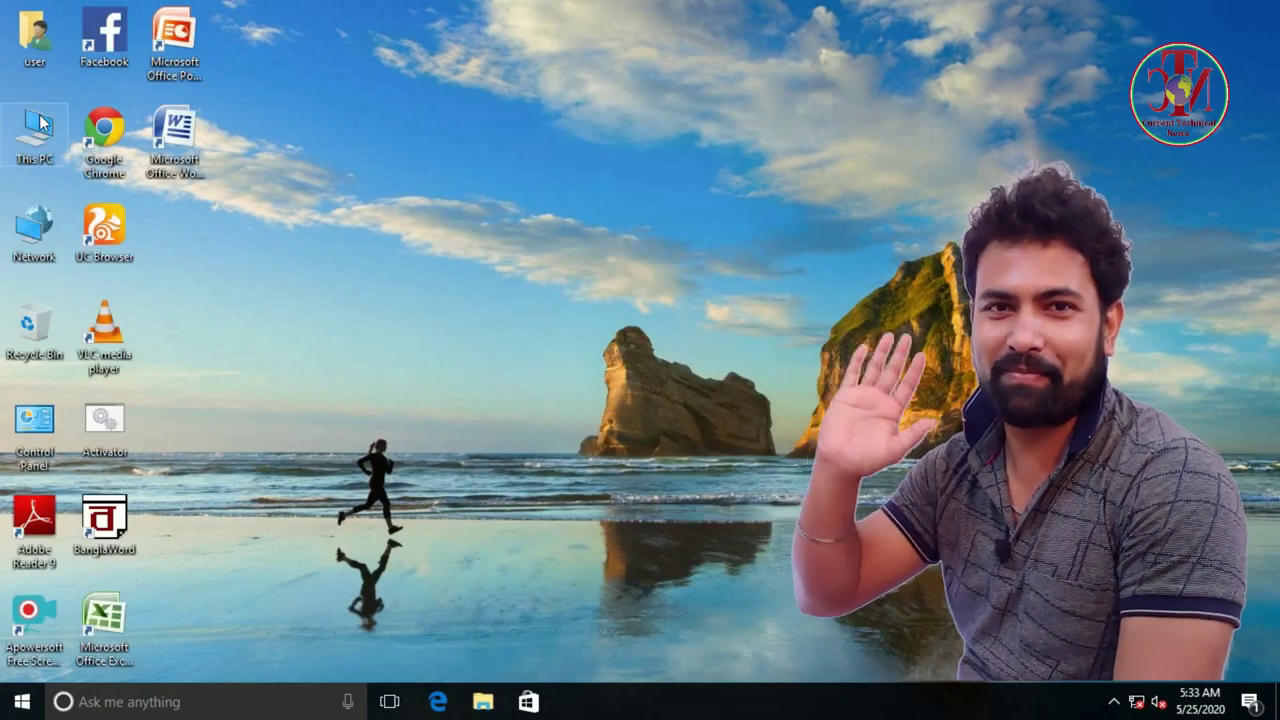